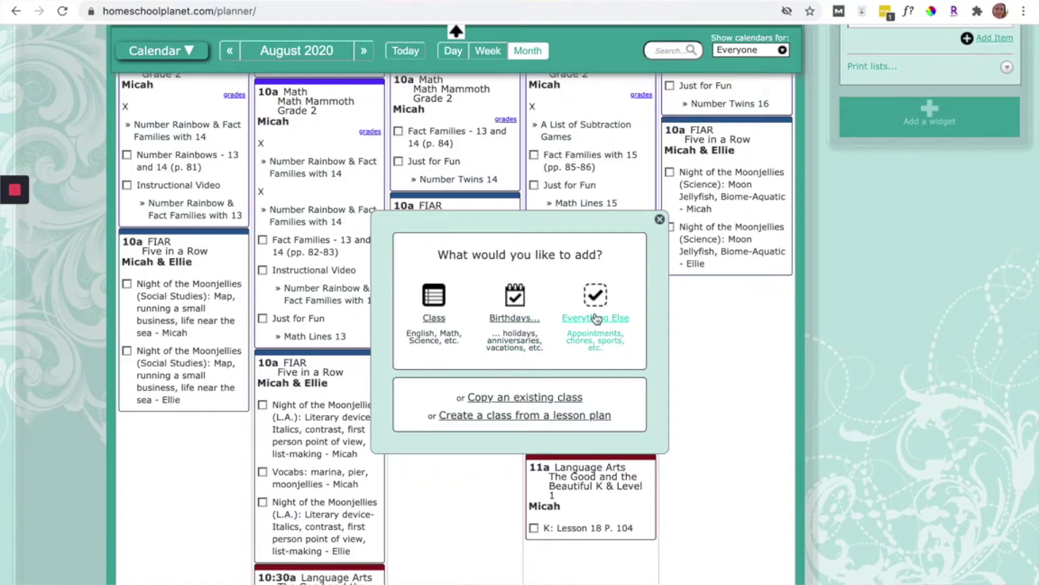
Create an Everything Else activity, Dental Appt., on 8/28/2020 and save it.
{"action": "left_click", "coordinate": [596, 317]}
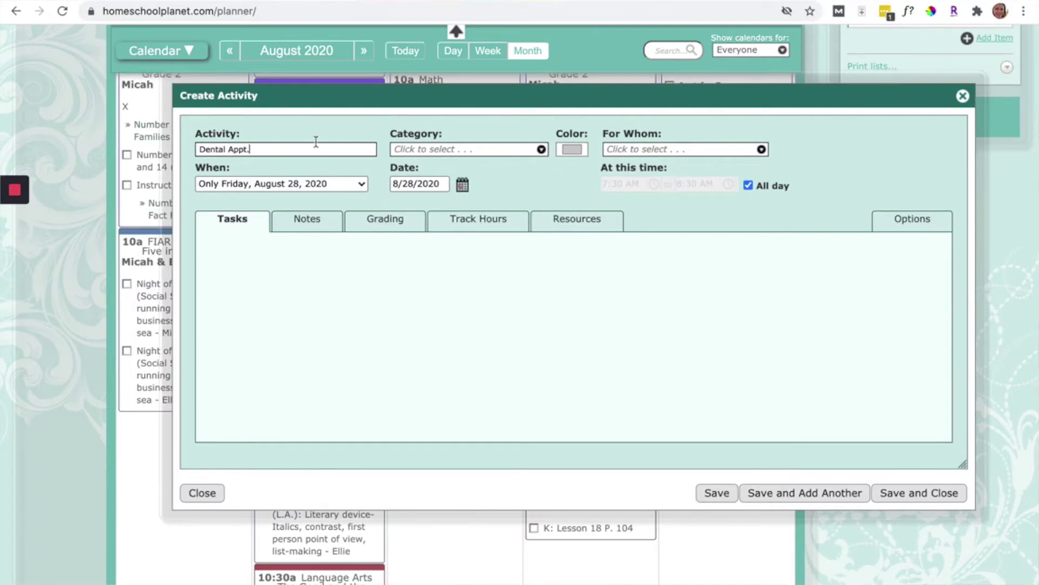
{"action": "left_click", "coordinate": [437, 153]}
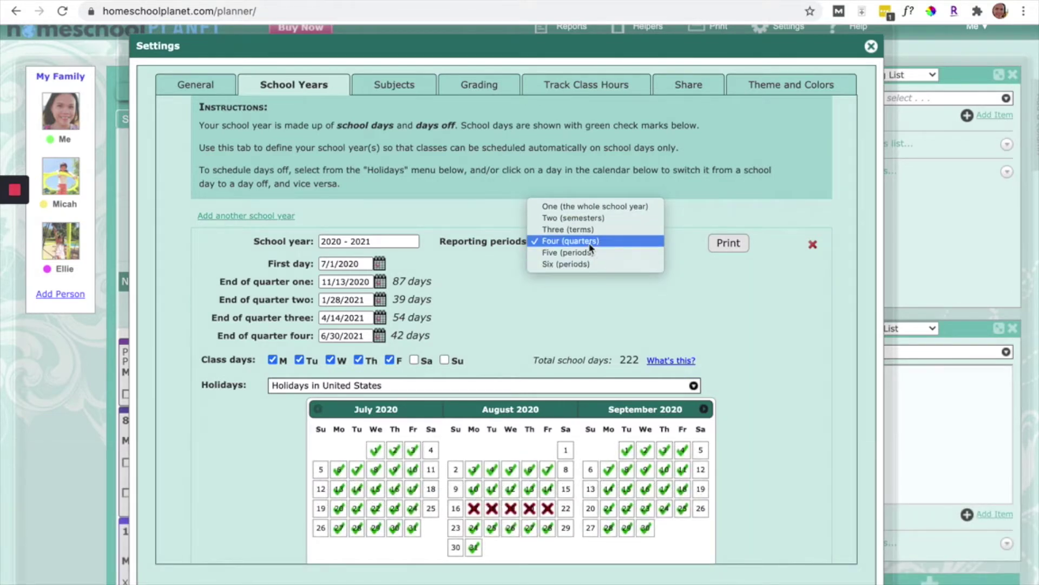
Use four quarterly reporting periods, review the US holiday sets, and mark December 21 off.
{"action": "left_click", "coordinate": [589, 246]}
{"action": "scroll", "coordinate": [477, 292], "scroll_direction": "down", "scroll_amount": 2}
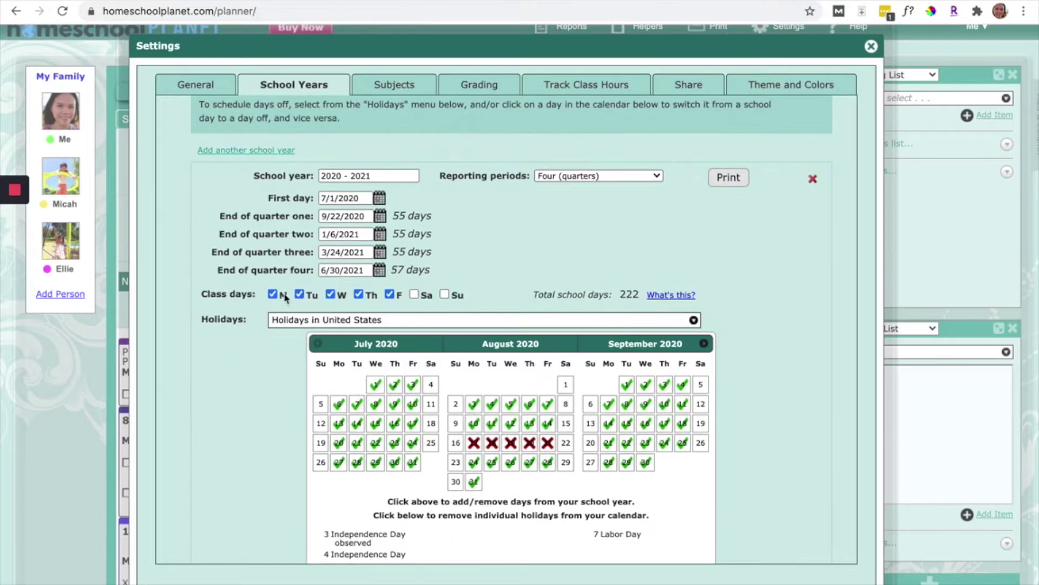
{"action": "scroll", "coordinate": [396, 302], "scroll_direction": "down", "scroll_amount": 1}
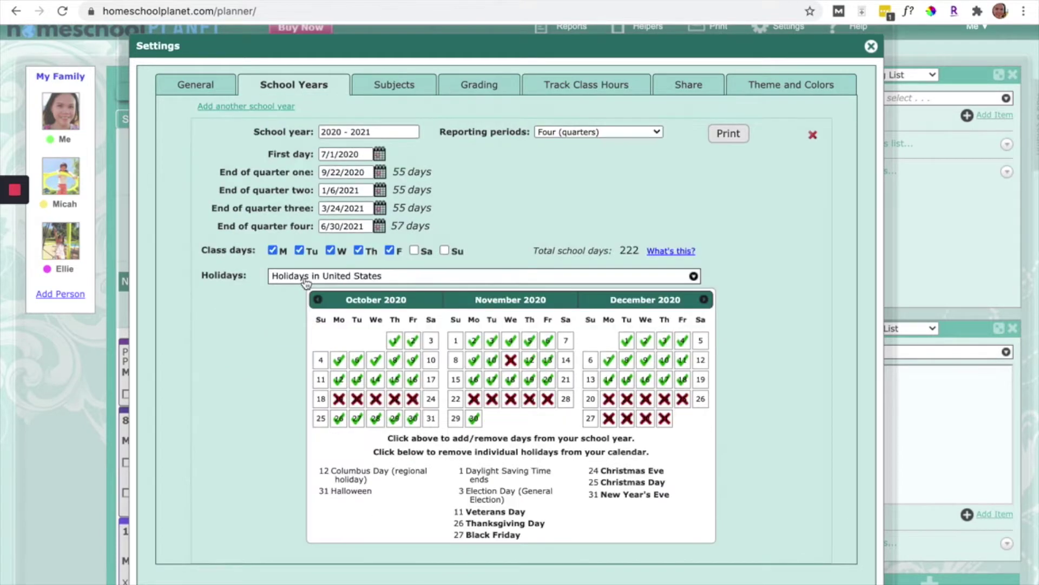
{"action": "left_click", "coordinate": [299, 276]}
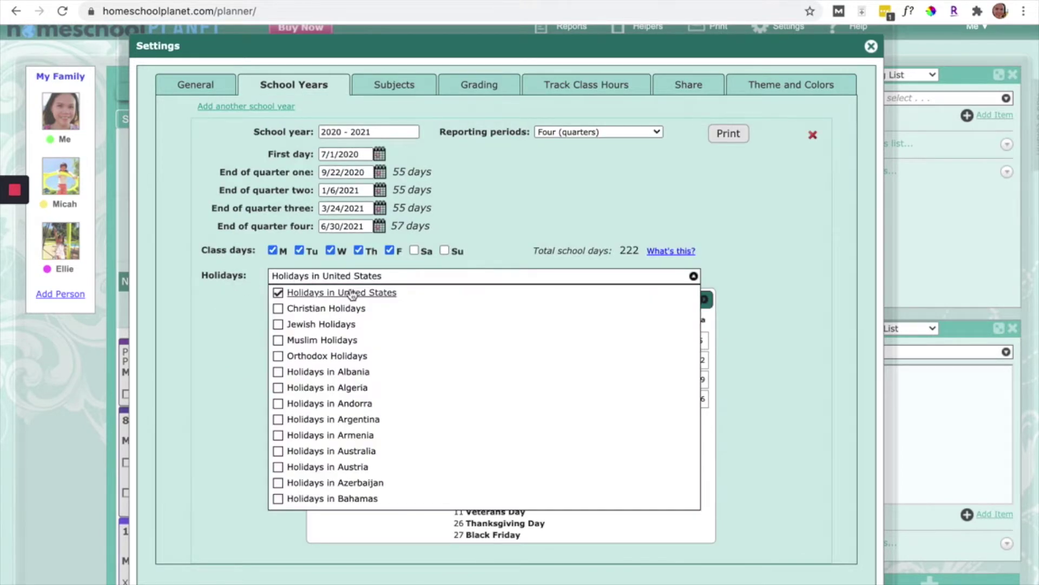
{"action": "scroll", "coordinate": [357, 426], "scroll_direction": "down", "scroll_amount": 2}
{"action": "scroll", "coordinate": [357, 427], "scroll_direction": "down", "scroll_amount": 4}
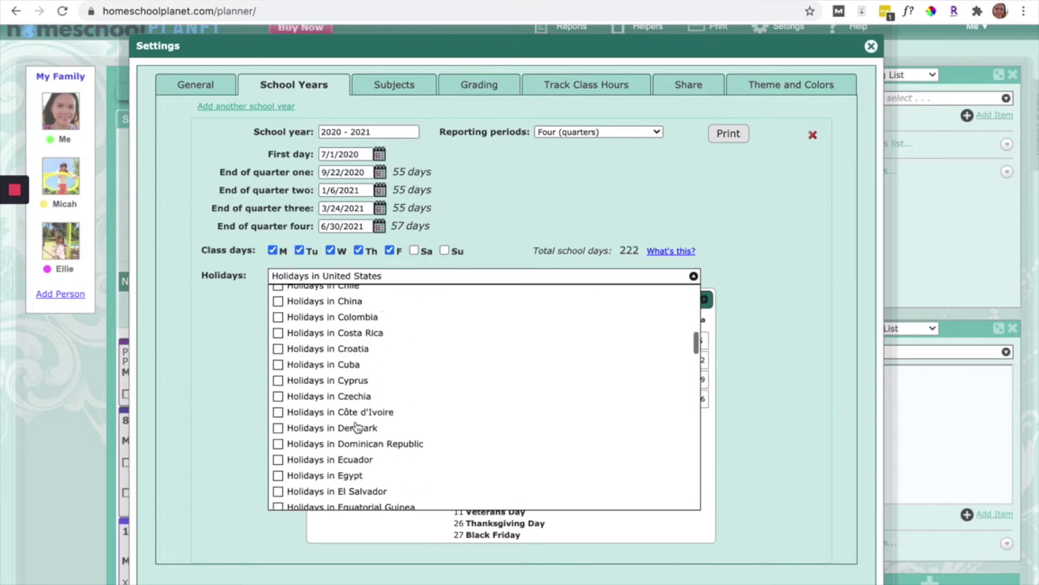
{"action": "scroll", "coordinate": [358, 427], "scroll_direction": "down", "scroll_amount": 6}
{"action": "scroll", "coordinate": [358, 429], "scroll_direction": "down", "scroll_amount": 10}
{"action": "scroll", "coordinate": [357, 428], "scroll_direction": "up", "scroll_amount": 10}
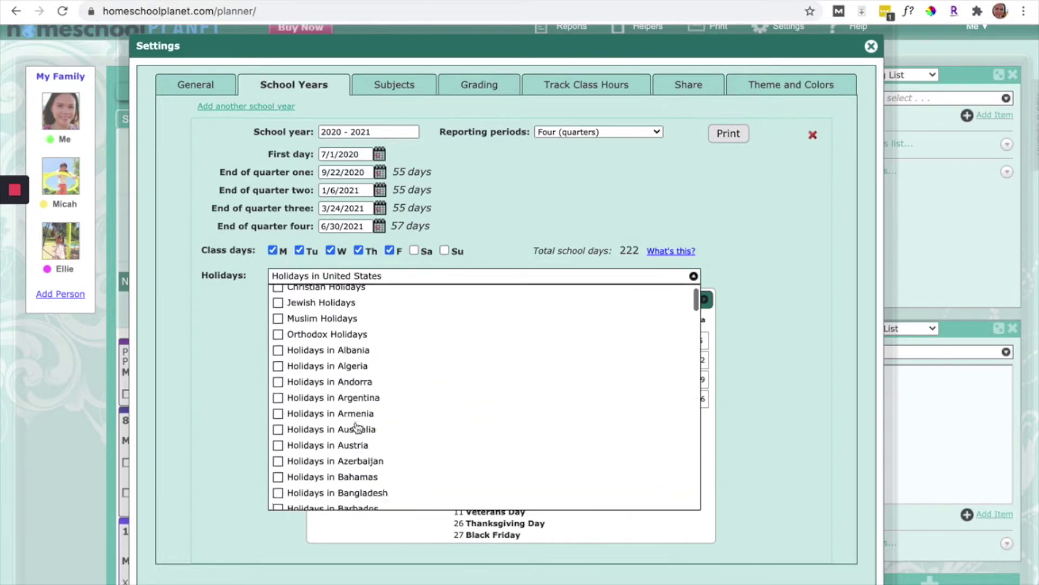
{"action": "scroll", "coordinate": [358, 427], "scroll_direction": "up", "scroll_amount": 3}
{"action": "scroll", "coordinate": [357, 422], "scroll_direction": "up", "scroll_amount": 3}
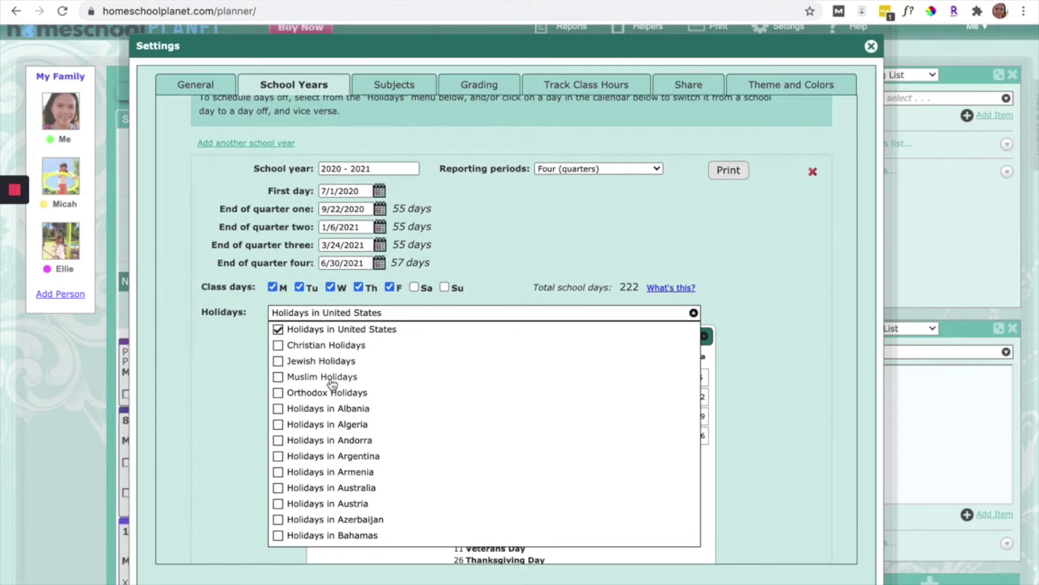
{"action": "left_click", "coordinate": [663, 316]}
{"action": "scroll", "coordinate": [569, 511], "scroll_direction": "down", "scroll_amount": 1}
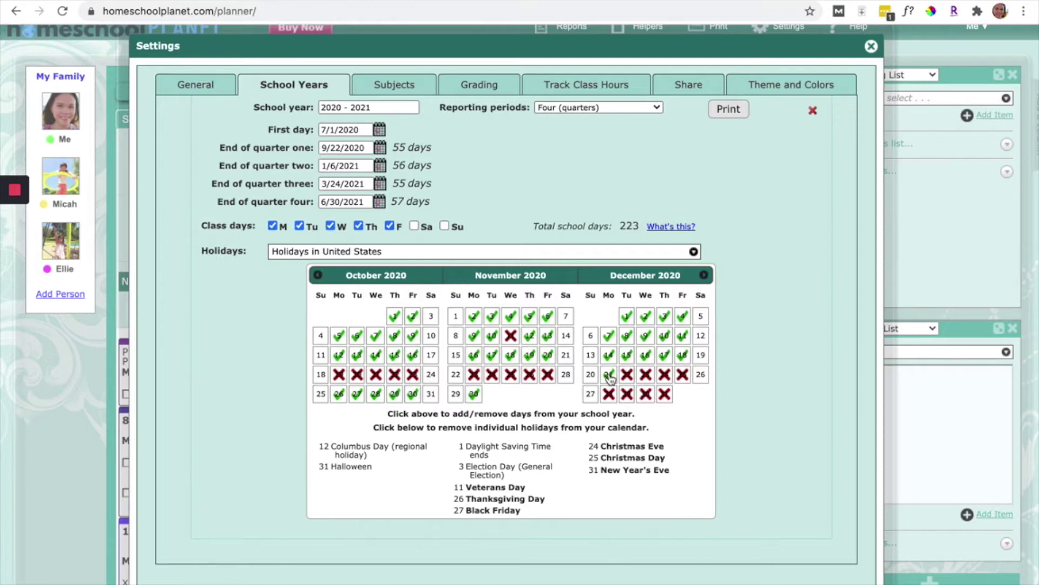
{"action": "mouse_move", "coordinate": [610, 375]}
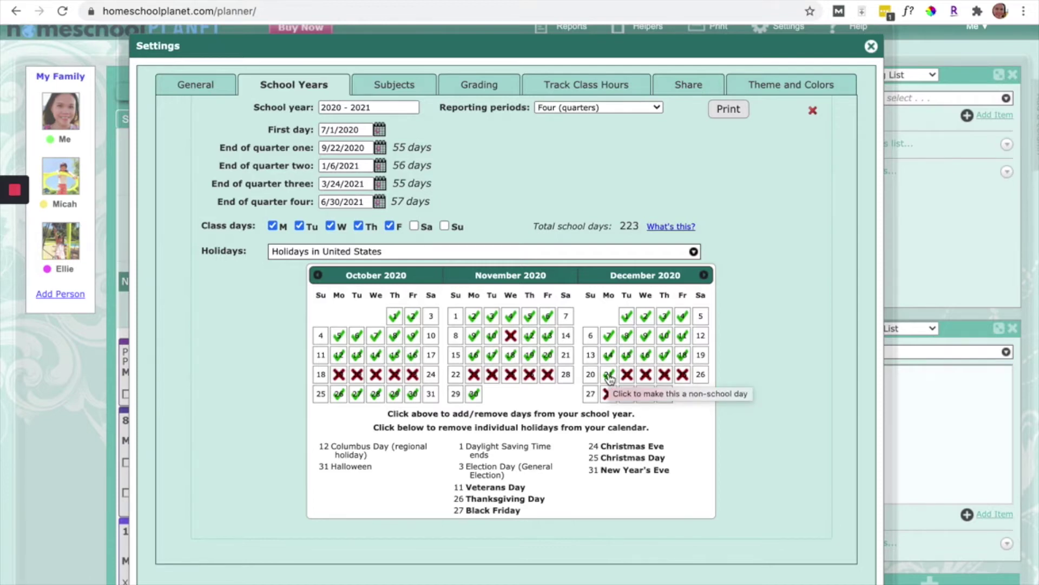
{"action": "left_click", "coordinate": [610, 376]}
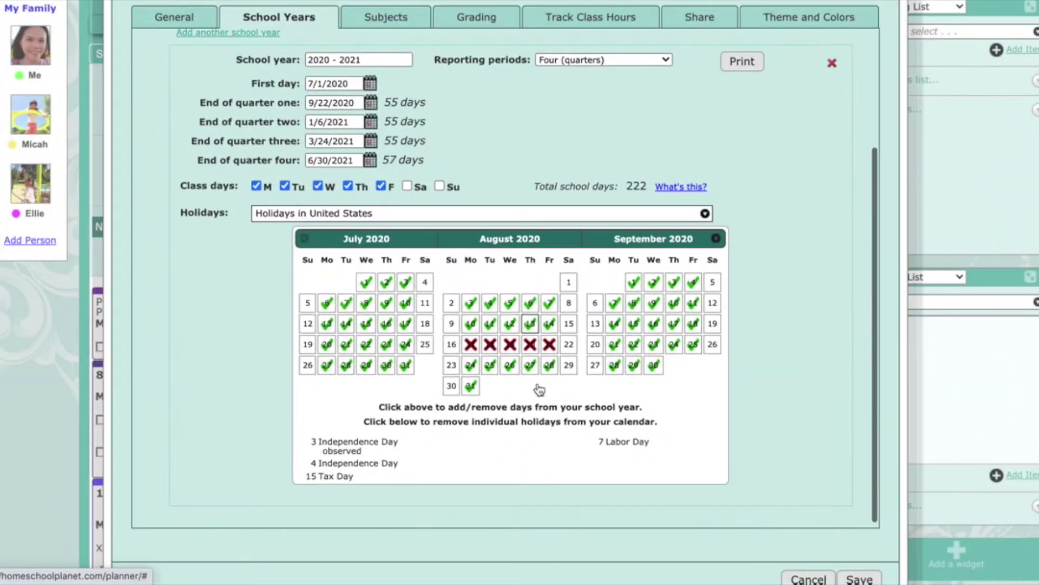
{"action": "left_click", "coordinate": [471, 345]}
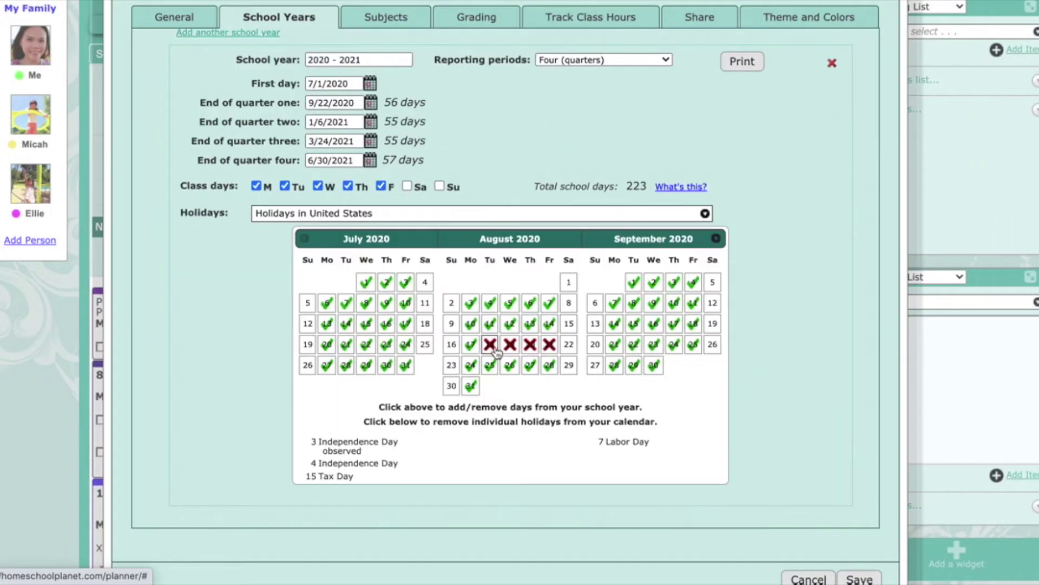
{"action": "left_click", "coordinate": [492, 347]}
{"action": "left_click", "coordinate": [511, 347]}
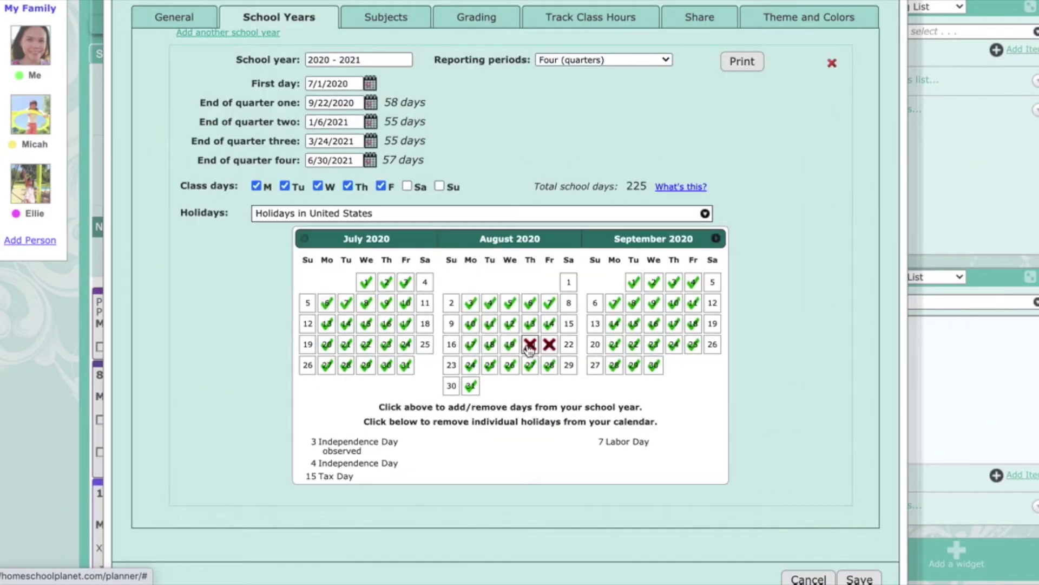
{"action": "left_click", "coordinate": [550, 348]}
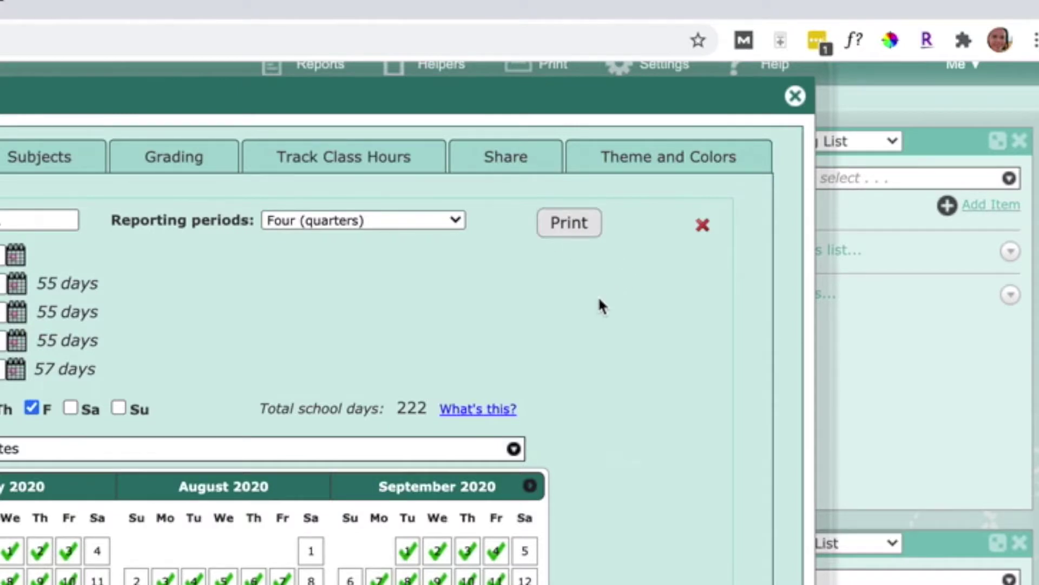
Enable 'I want to track and report hours for my classes' in Track Class Hours.
{"action": "left_click", "coordinate": [574, 99]}
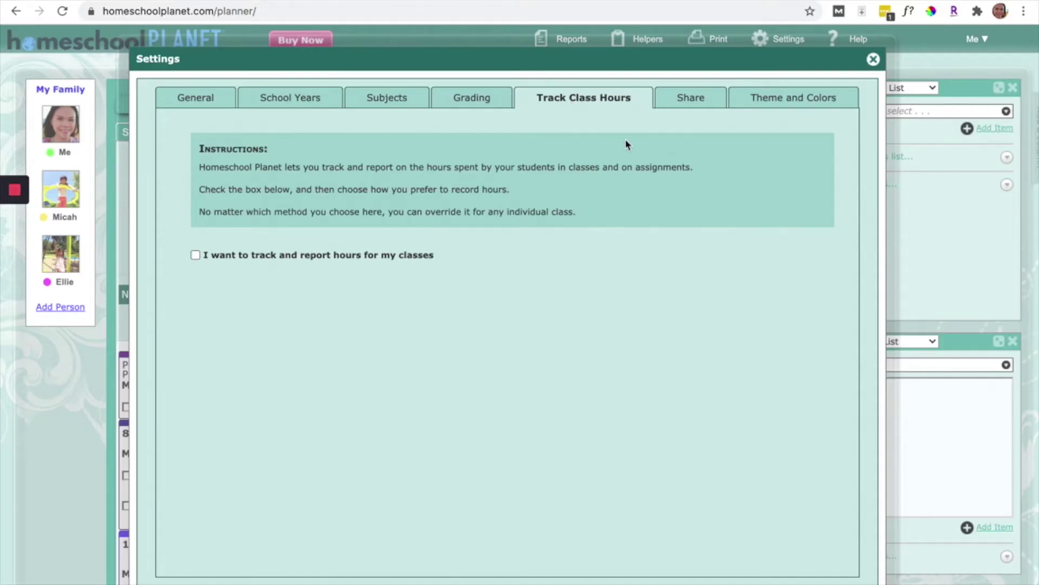
{"action": "left_click", "coordinate": [194, 255]}
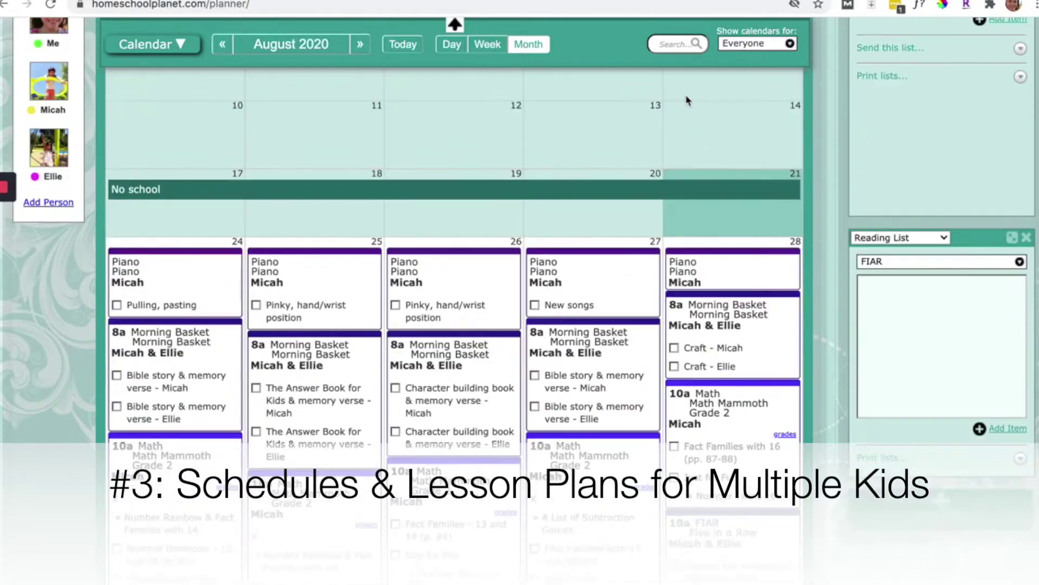
{"action": "scroll", "coordinate": [687, 100], "scroll_direction": "up", "scroll_amount": 1}
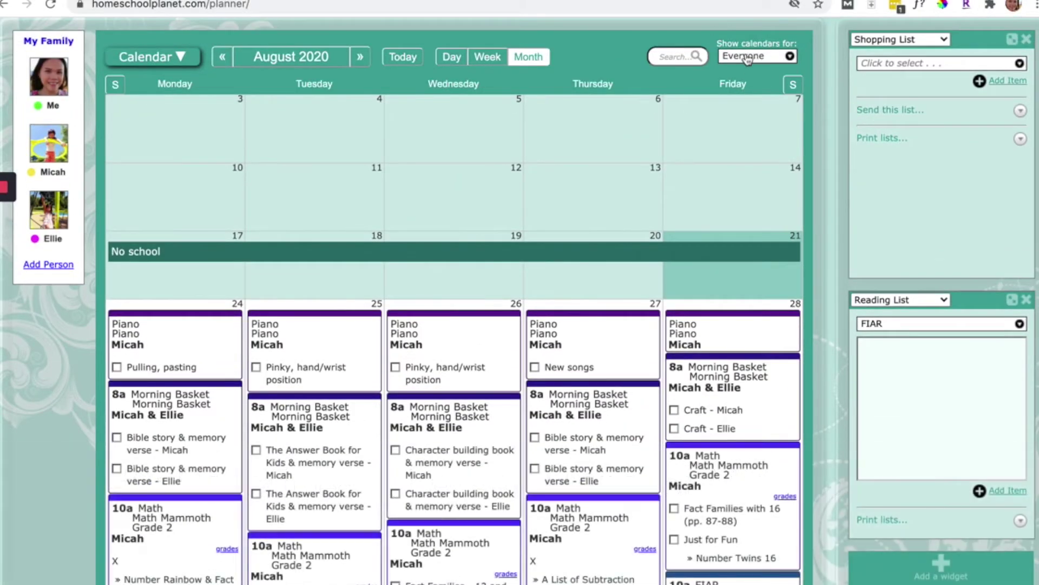
Limit 'Show calendars for' to a single child so only Micah's lessons show.
{"action": "left_click", "coordinate": [746, 59]}
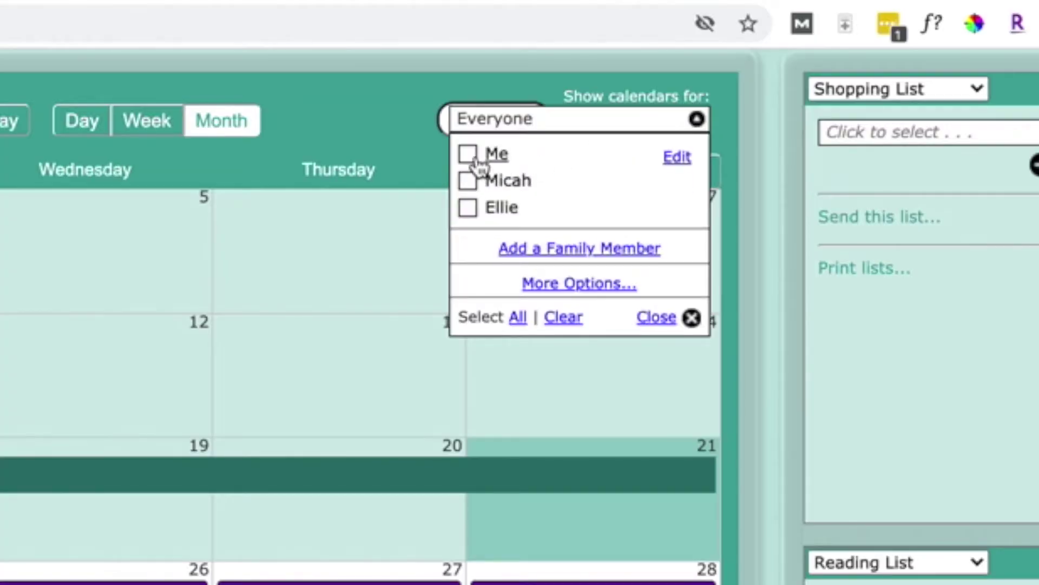
{"action": "left_click", "coordinate": [478, 183]}
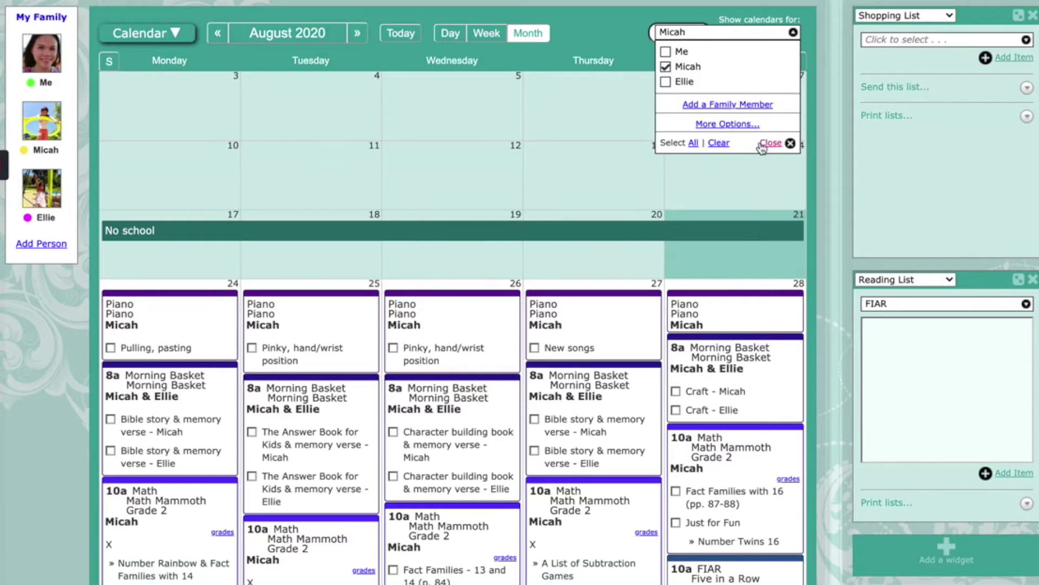
{"action": "left_click", "coordinate": [767, 143]}
{"action": "scroll", "coordinate": [499, 332], "scroll_direction": "down", "scroll_amount": 2}
{"action": "scroll", "coordinate": [500, 333], "scroll_direction": "down", "scroll_amount": 5}
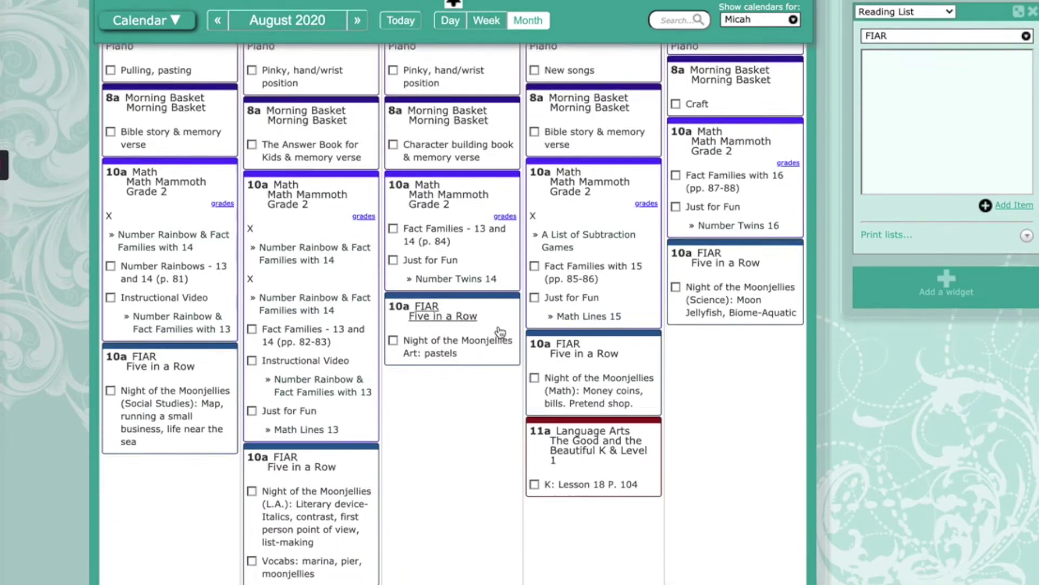
{"action": "scroll", "coordinate": [498, 332], "scroll_direction": "down", "scroll_amount": 2}
{"action": "scroll", "coordinate": [499, 332], "scroll_direction": "down", "scroll_amount": 2}
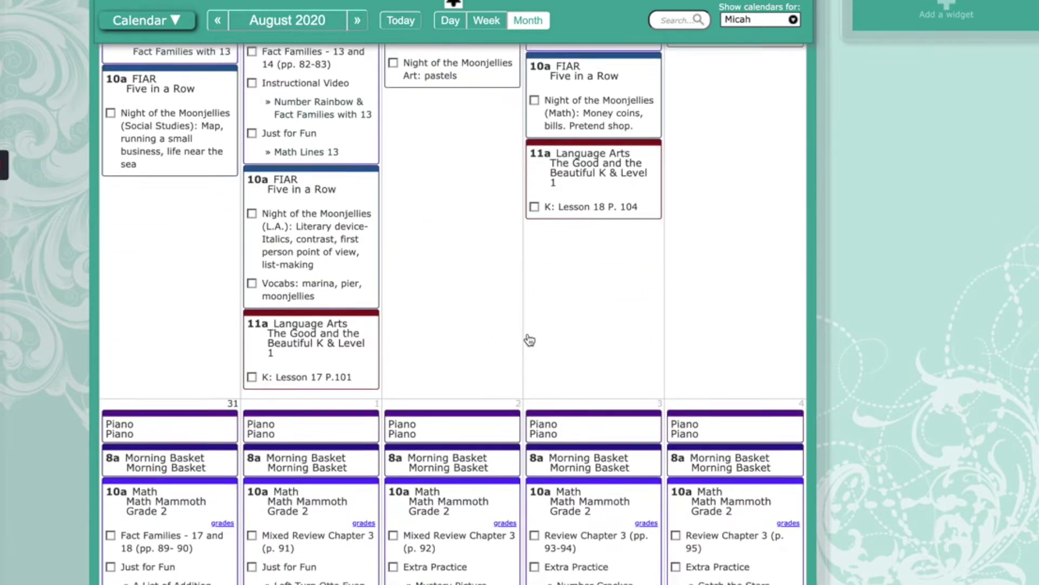
{"action": "scroll", "coordinate": [530, 339], "scroll_direction": "up", "scroll_amount": 2}
{"action": "scroll", "coordinate": [530, 340], "scroll_direction": "up", "scroll_amount": 3}
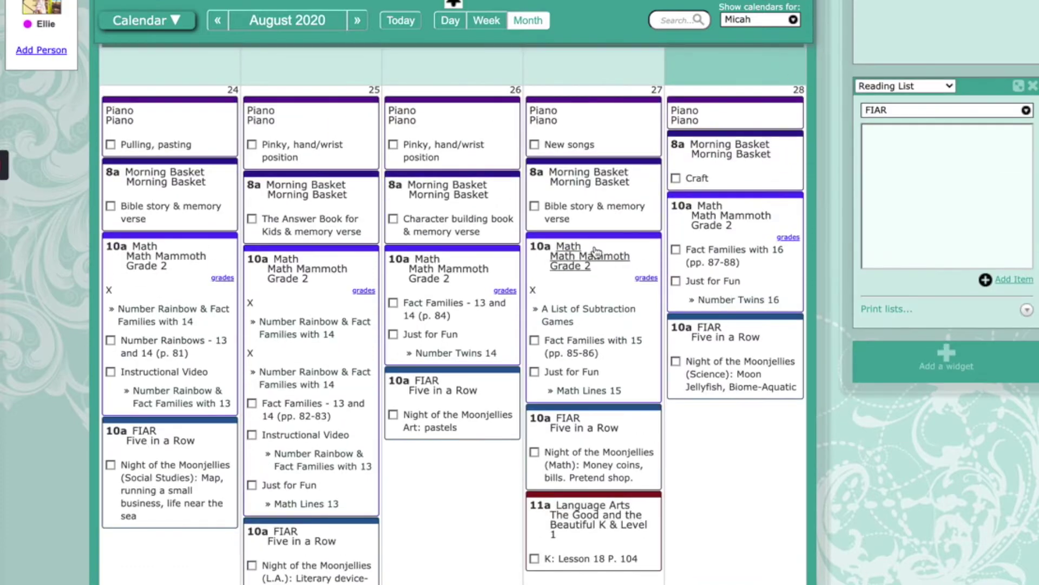
{"action": "scroll", "coordinate": [566, 229], "scroll_direction": "up", "scroll_amount": 1}
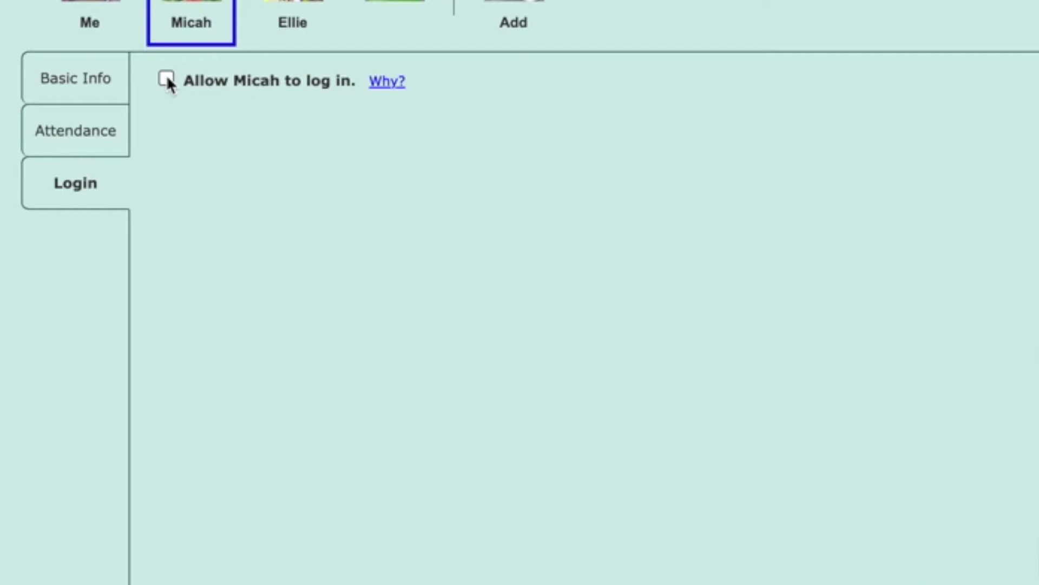
Allow the child to log in and start setting their login password.
{"action": "left_click", "coordinate": [167, 80]}
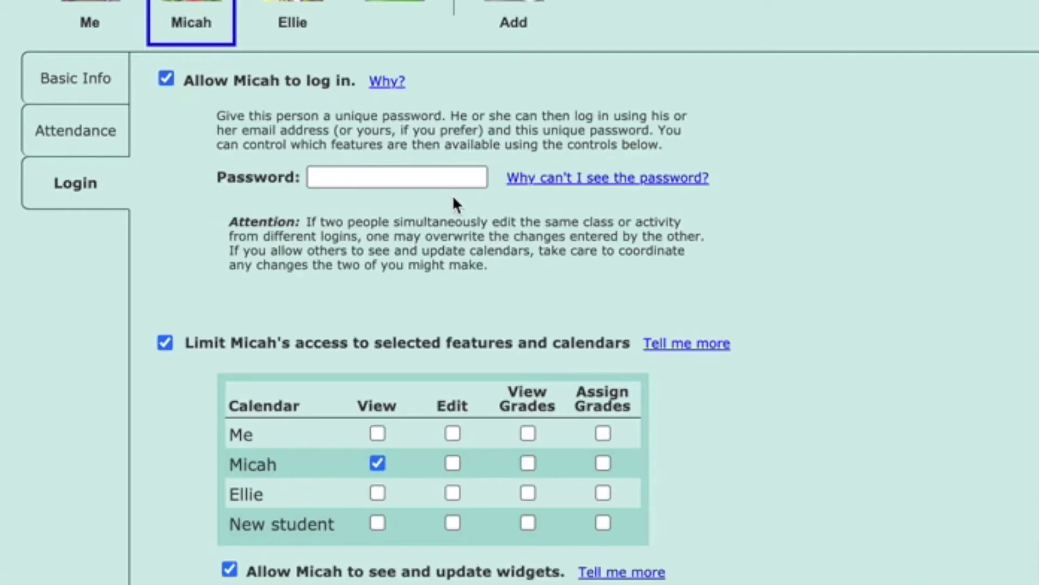
{"action": "left_click", "coordinate": [418, 178]}
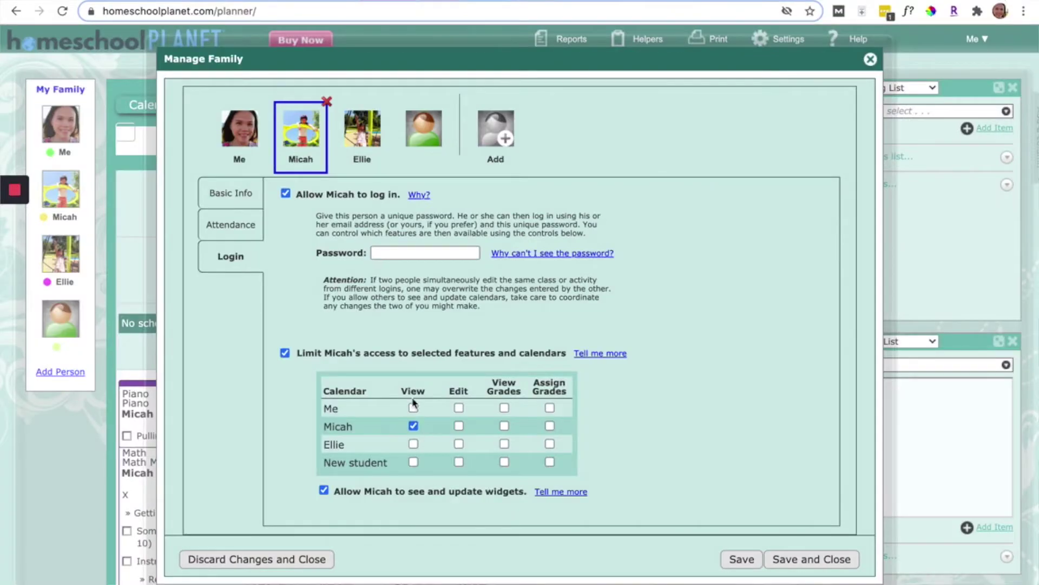
{"action": "scroll", "coordinate": [360, 379], "scroll_direction": "down", "scroll_amount": 1}
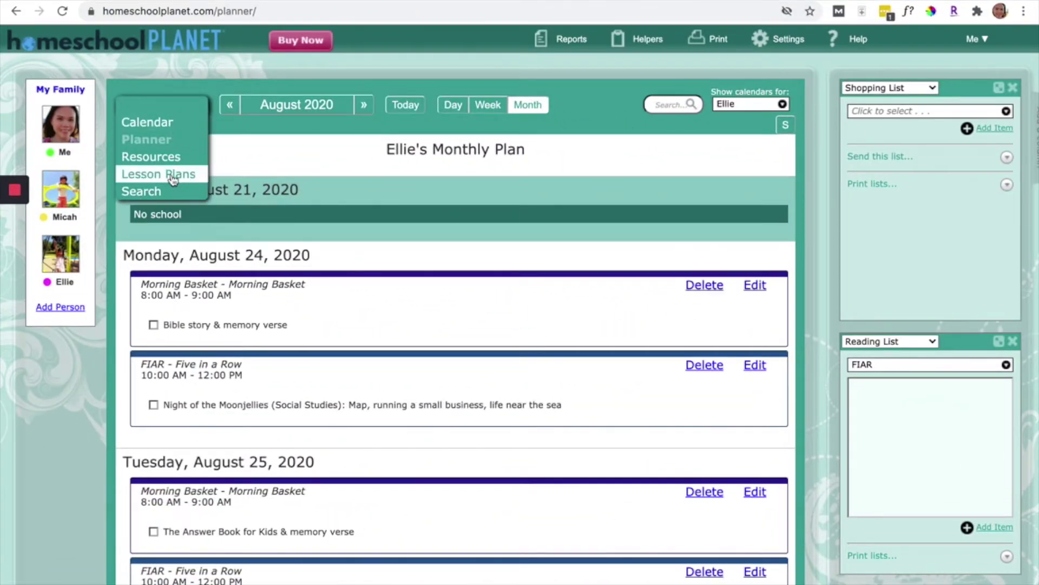
Show the Lesson Plans page listing Math Mammoth Grade 2, then start a new browser tab.
{"action": "left_click", "coordinate": [157, 176]}
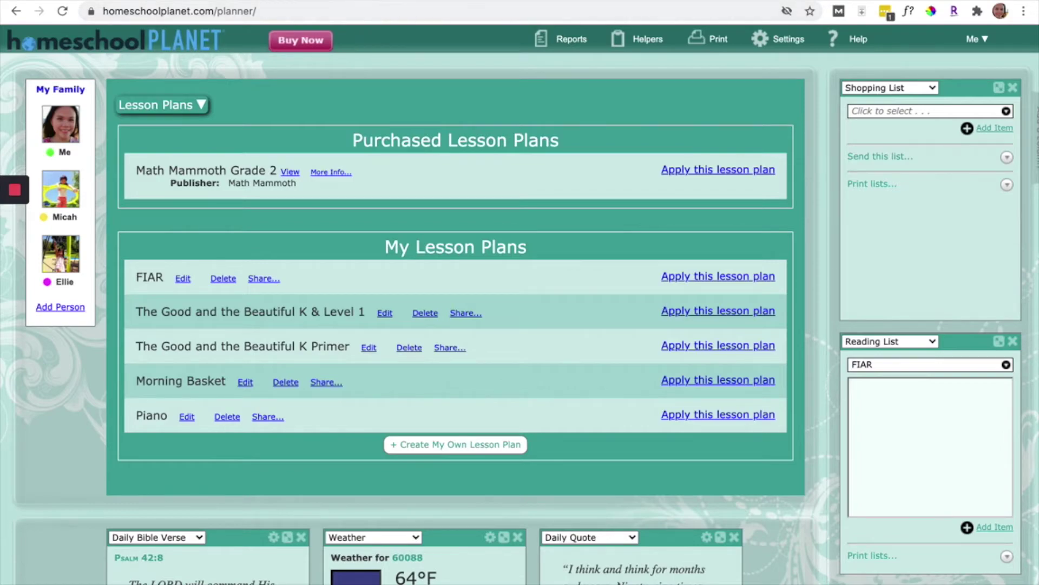
{"action": "key", "text": "ctrl+t"}
{"action": "left_click", "coordinate": [381, 11]}
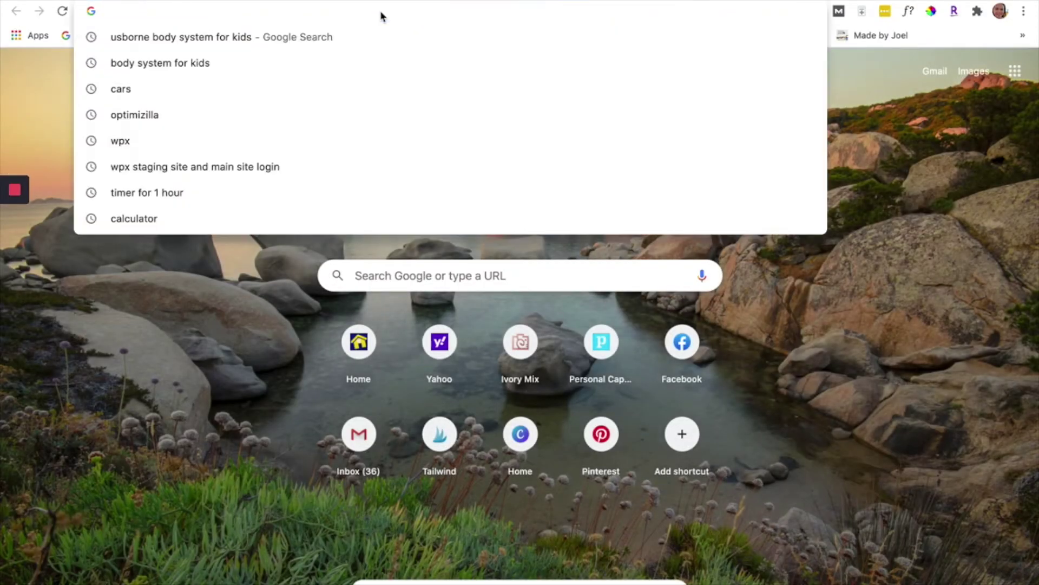
{"action": "type", "text": "homeschoolplanet.com"}
{"action": "key", "text": "Return"}
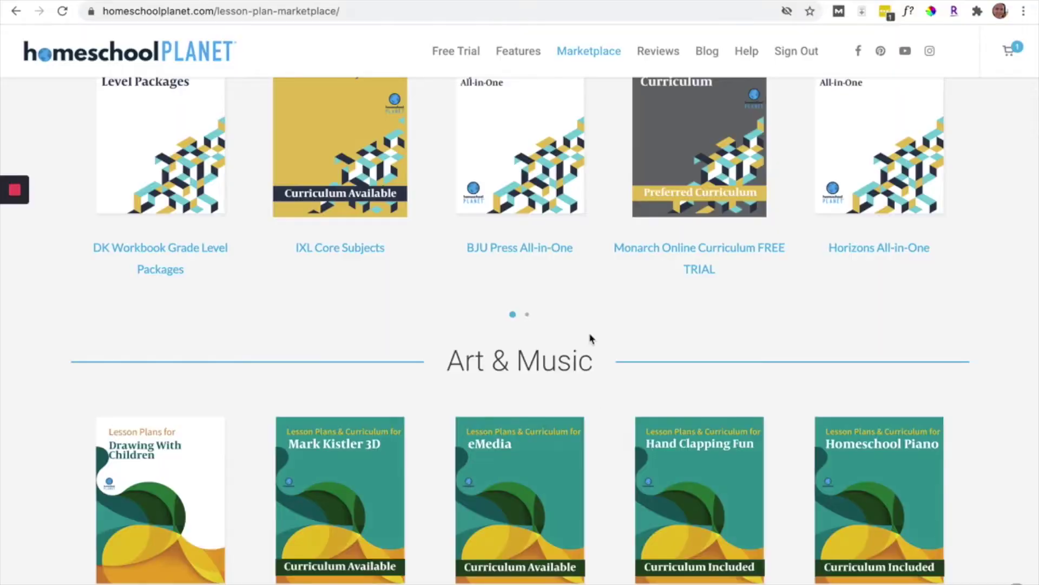
{"action": "scroll", "coordinate": [589, 339], "scroll_direction": "up", "scroll_amount": 3}
{"action": "scroll", "coordinate": [576, 260], "scroll_direction": "up", "scroll_amount": 3}
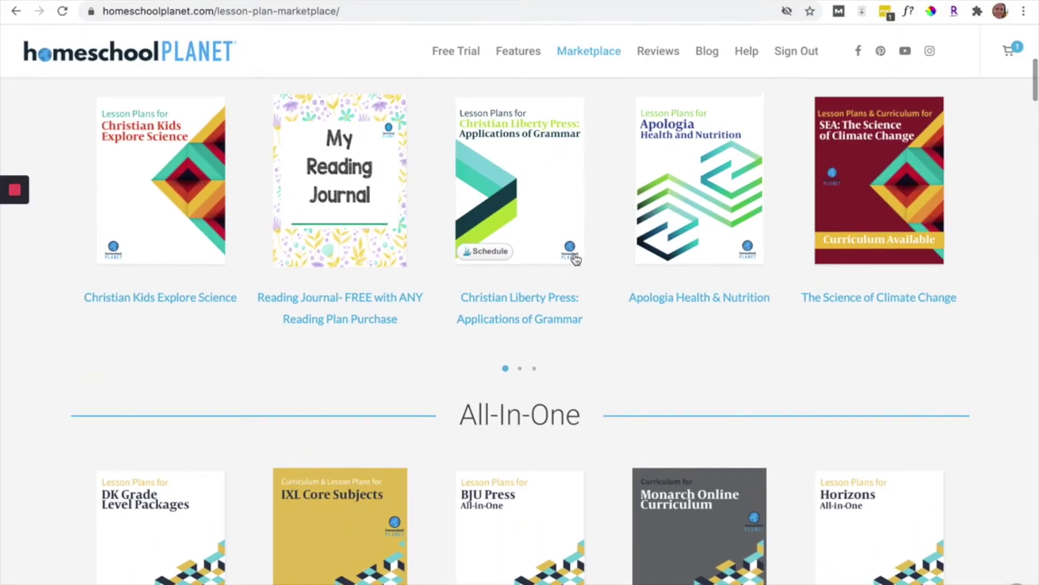
{"action": "scroll", "coordinate": [574, 258], "scroll_direction": "up", "scroll_amount": 2}
{"action": "scroll", "coordinate": [573, 258], "scroll_direction": "down", "scroll_amount": 3}
{"action": "scroll", "coordinate": [574, 258], "scroll_direction": "up", "scroll_amount": 2}
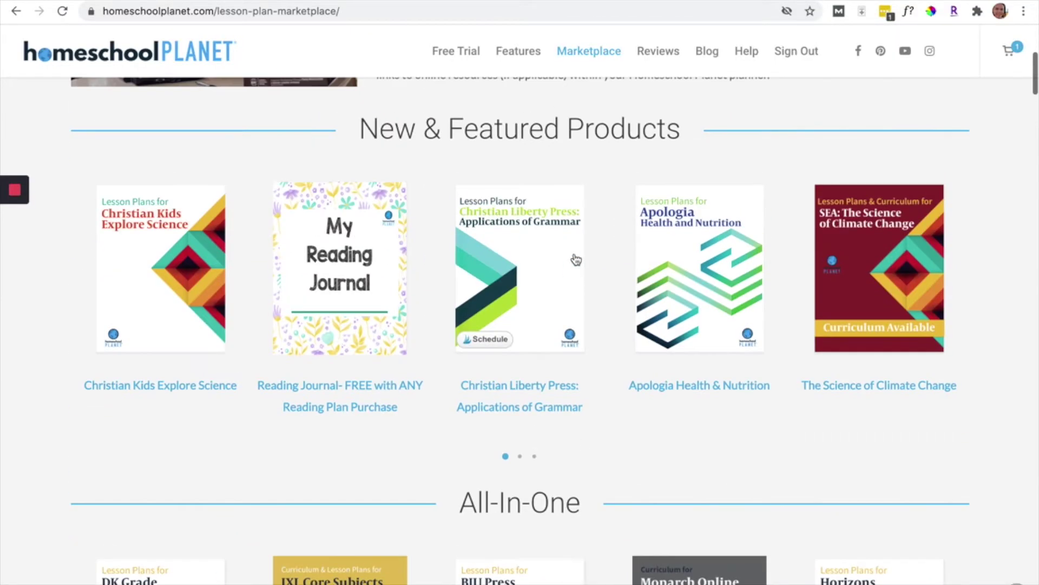
{"action": "scroll", "coordinate": [641, 353], "scroll_direction": "down", "scroll_amount": 2}
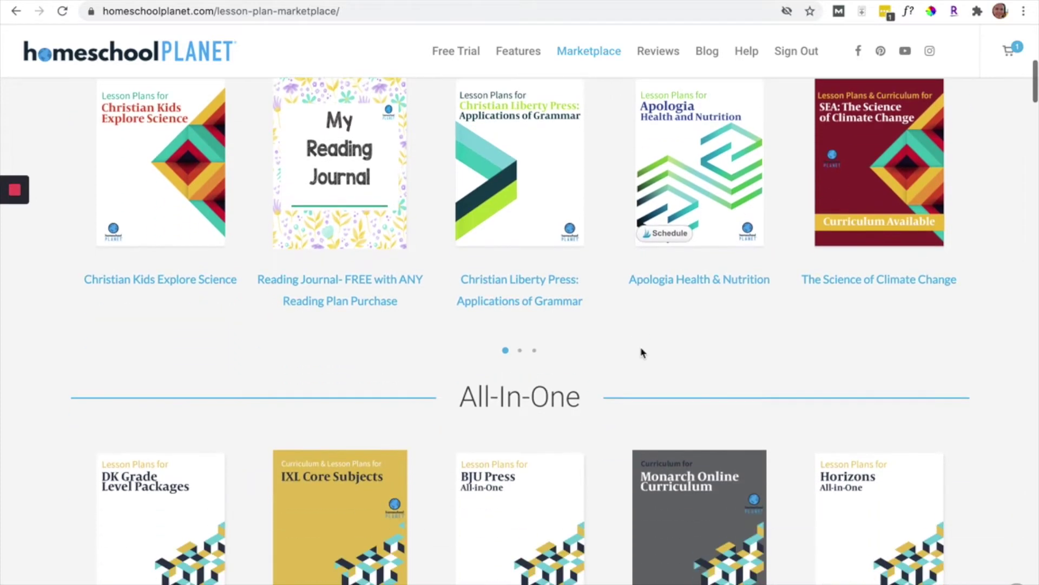
{"action": "scroll", "coordinate": [641, 353], "scroll_direction": "down", "scroll_amount": 1}
{"action": "scroll", "coordinate": [641, 353], "scroll_direction": "up", "scroll_amount": 2}
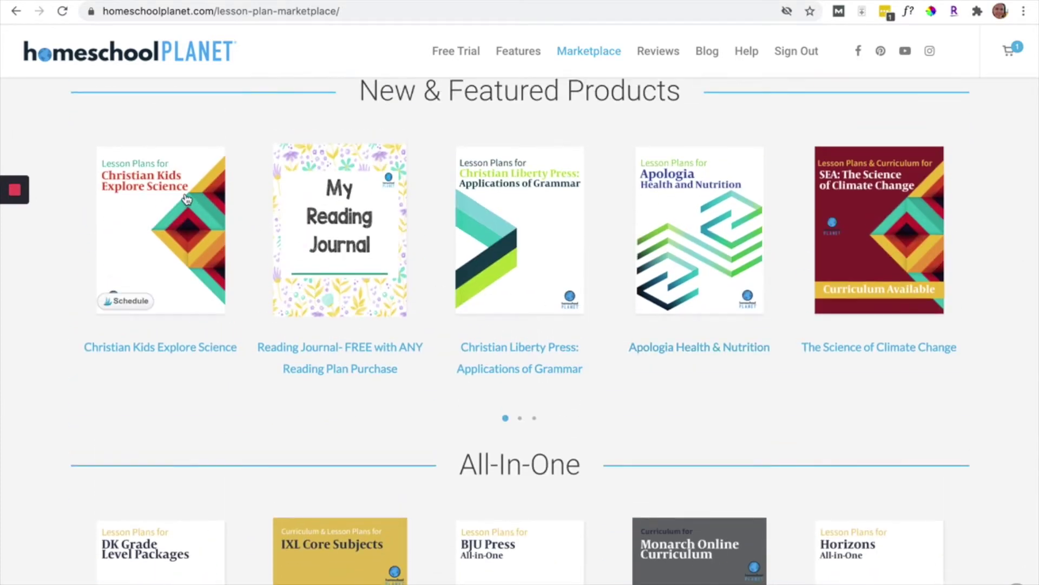
{"action": "scroll", "coordinate": [596, 448], "scroll_direction": "down", "scroll_amount": 3}
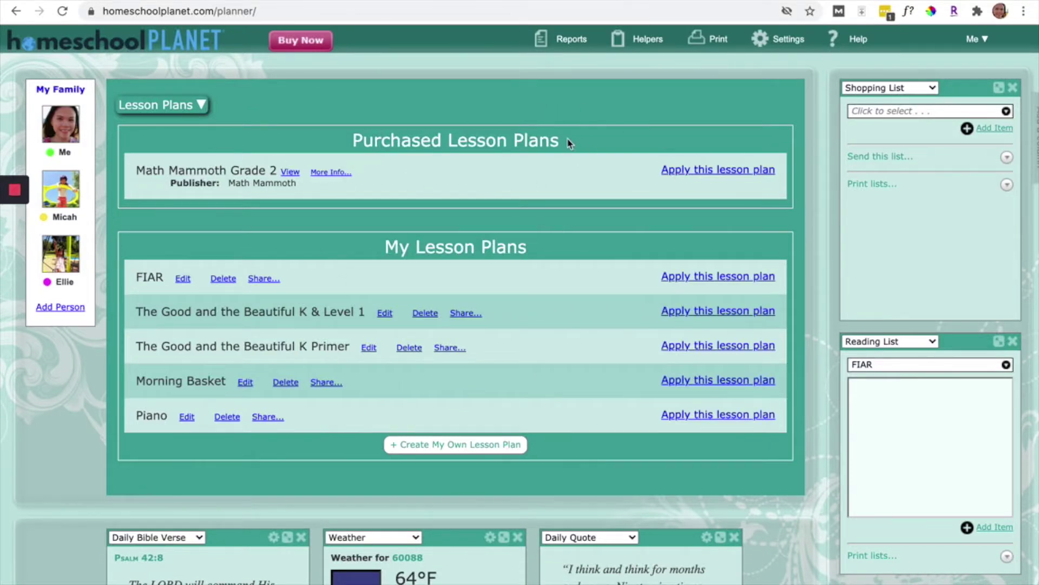
Apply the Math Mammoth Grade 2 lesson plan from the Lesson Plans list.
{"action": "left_click", "coordinate": [676, 171]}
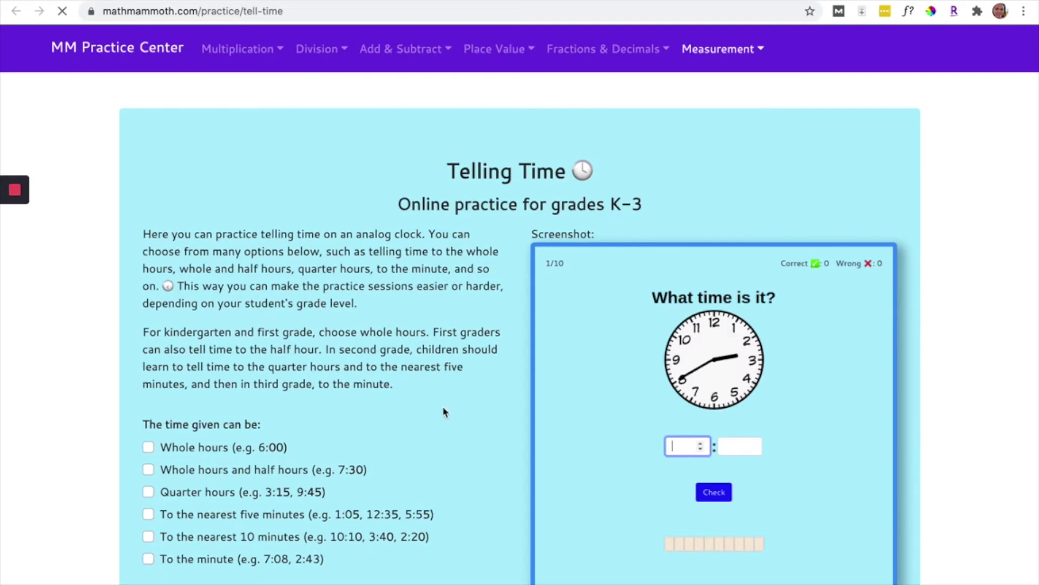
{"action": "scroll", "coordinate": [444, 412], "scroll_direction": "down", "scroll_amount": 2}
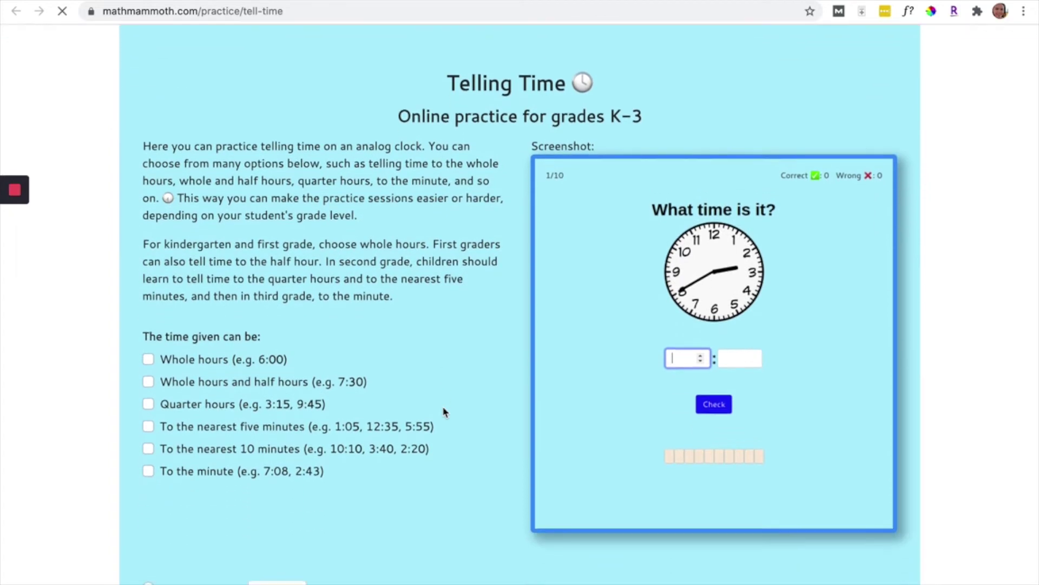
{"action": "scroll", "coordinate": [443, 411], "scroll_direction": "down", "scroll_amount": 2}
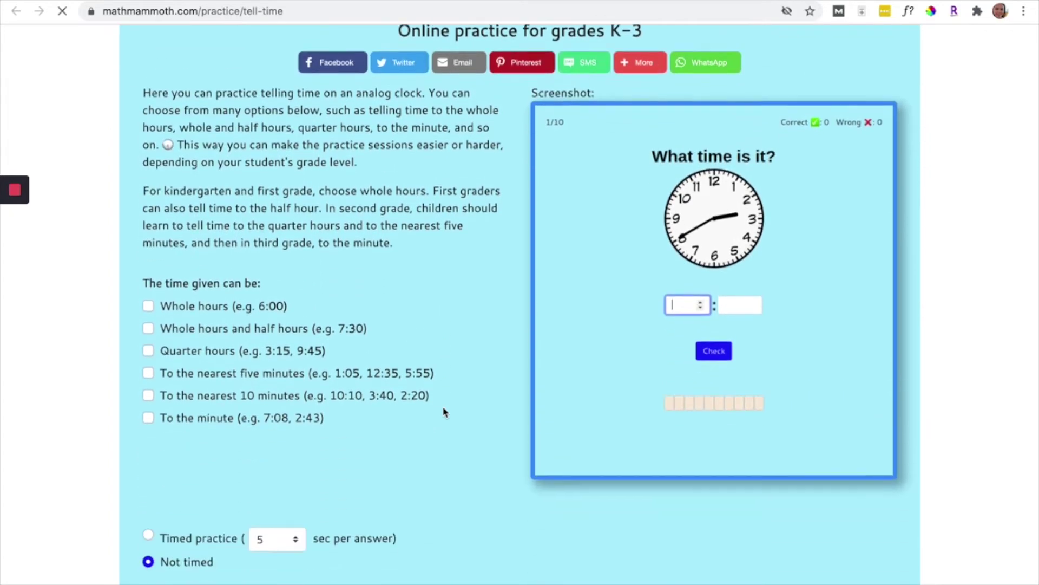
{"action": "scroll", "coordinate": [443, 412], "scroll_direction": "down", "scroll_amount": 5}
{"action": "scroll", "coordinate": [444, 412], "scroll_direction": "down", "scroll_amount": 2}
{"action": "scroll", "coordinate": [444, 411], "scroll_direction": "up", "scroll_amount": 8}
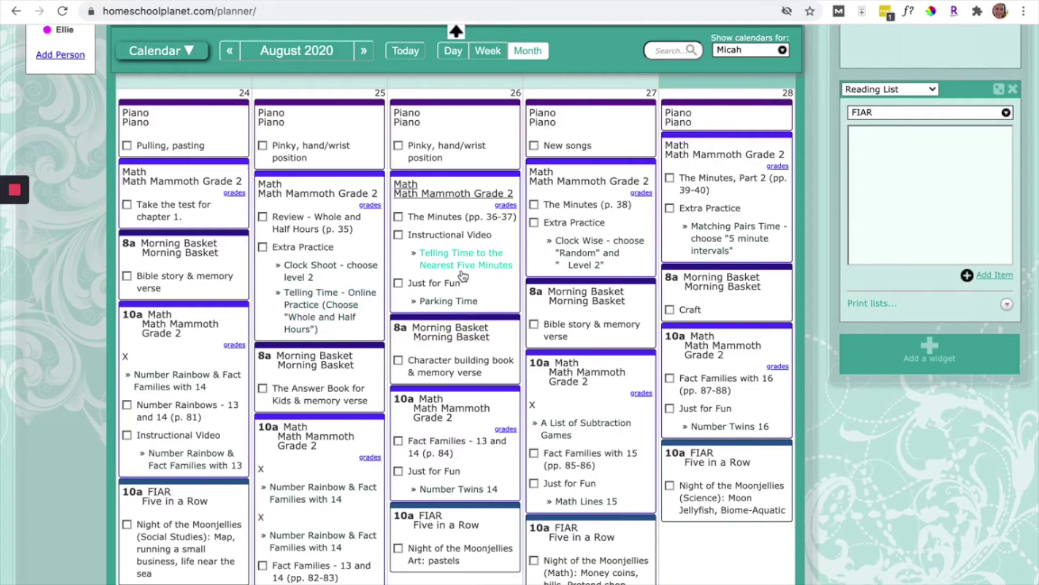
{"action": "scroll", "coordinate": [454, 420], "scroll_direction": "down", "scroll_amount": 4}
{"action": "scroll", "coordinate": [455, 419], "scroll_direction": "up", "scroll_amount": 1}
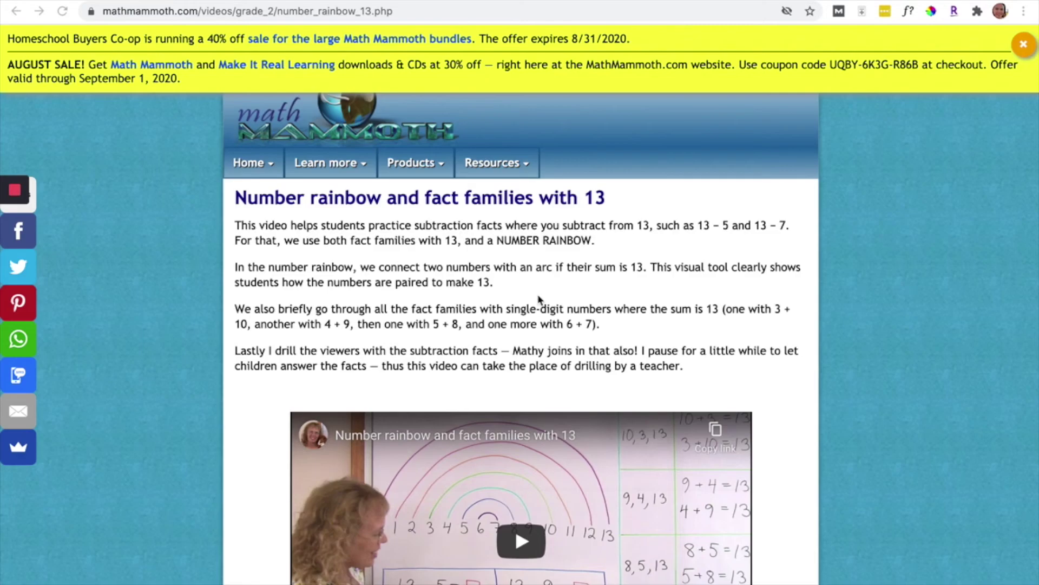
{"action": "scroll", "coordinate": [599, 393], "scroll_direction": "down", "scroll_amount": 3}
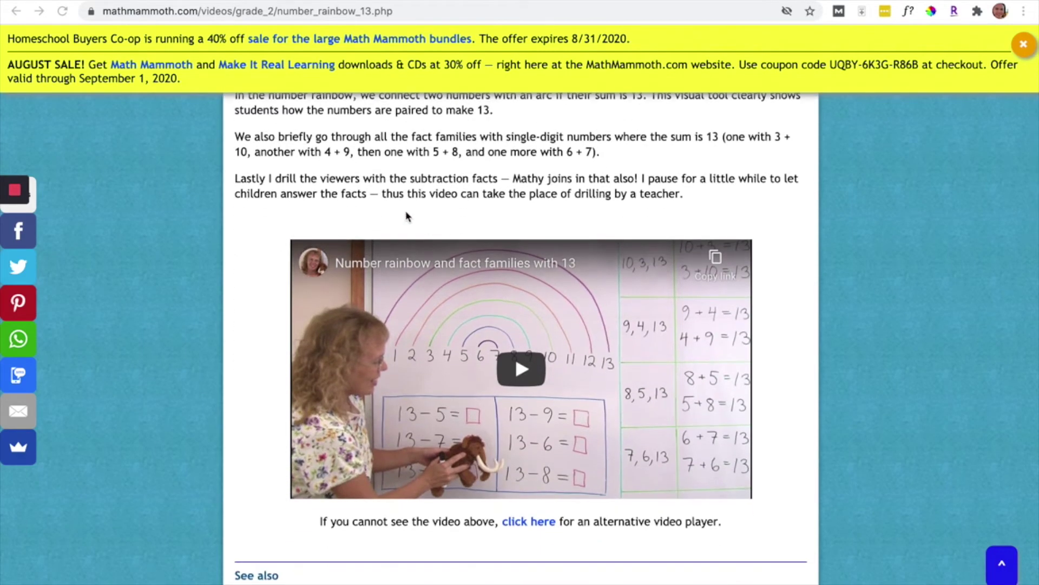
{"action": "scroll", "coordinate": [617, 377], "scroll_direction": "down", "scroll_amount": 2}
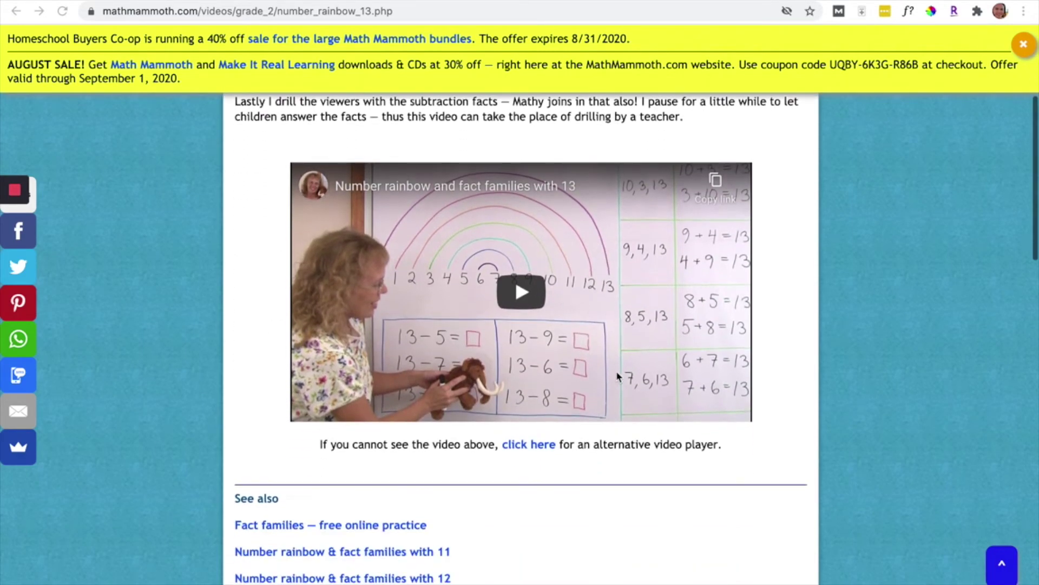
{"action": "scroll", "coordinate": [617, 375], "scroll_direction": "down", "scroll_amount": 2}
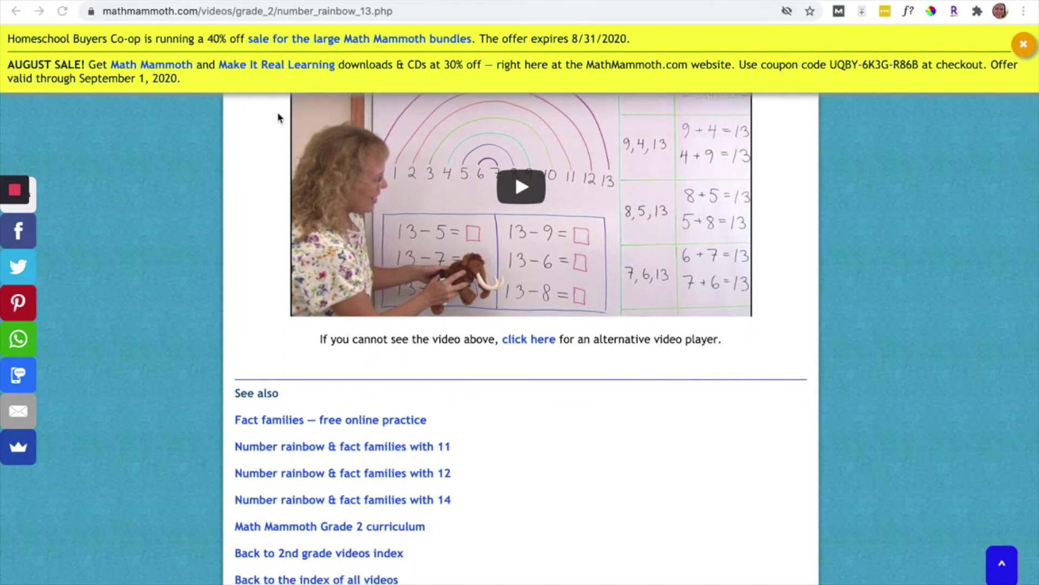
{"action": "left_click", "coordinate": [124, 2]}
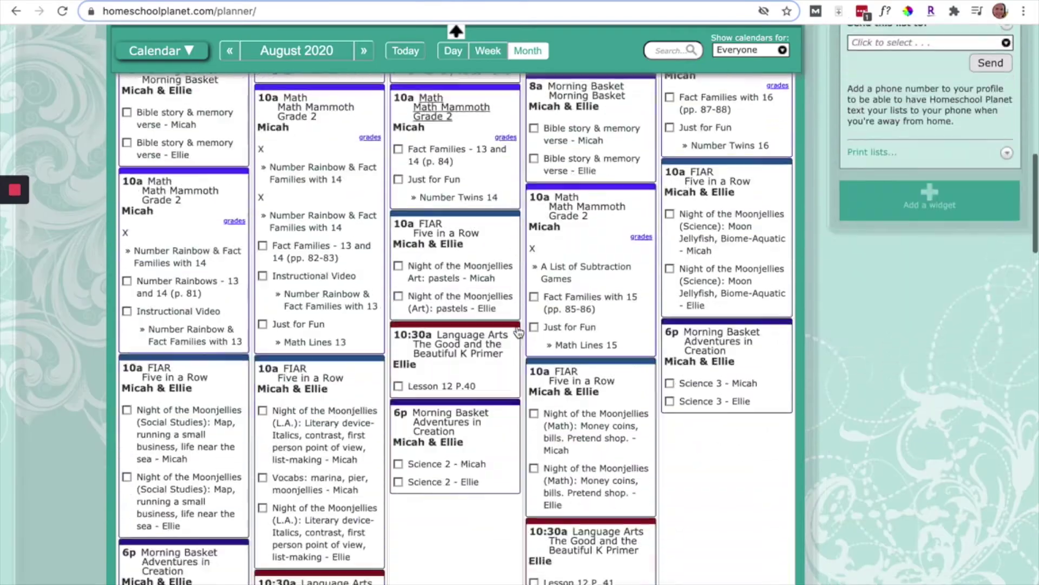
{"action": "scroll", "coordinate": [517, 336], "scroll_direction": "down", "scroll_amount": 3}
{"action": "scroll", "coordinate": [516, 335], "scroll_direction": "down", "scroll_amount": 3}
{"action": "scroll", "coordinate": [518, 331], "scroll_direction": "down", "scroll_amount": 2}
{"action": "scroll", "coordinate": [517, 331], "scroll_direction": "down", "scroll_amount": 3}
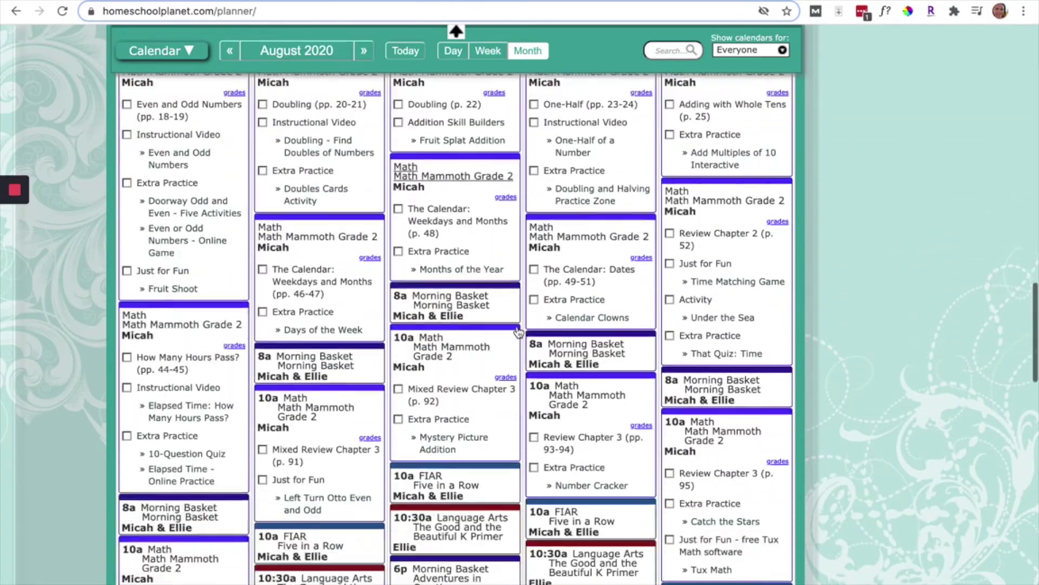
{"action": "scroll", "coordinate": [516, 331], "scroll_direction": "down", "scroll_amount": 3}
{"action": "scroll", "coordinate": [518, 332], "scroll_direction": "down", "scroll_amount": 2}
{"action": "scroll", "coordinate": [518, 332], "scroll_direction": "down", "scroll_amount": 1}
Add a class on a calendar day with subject Morning Basket and title Adventures in Creation.
{"action": "left_click", "coordinate": [273, 288]}
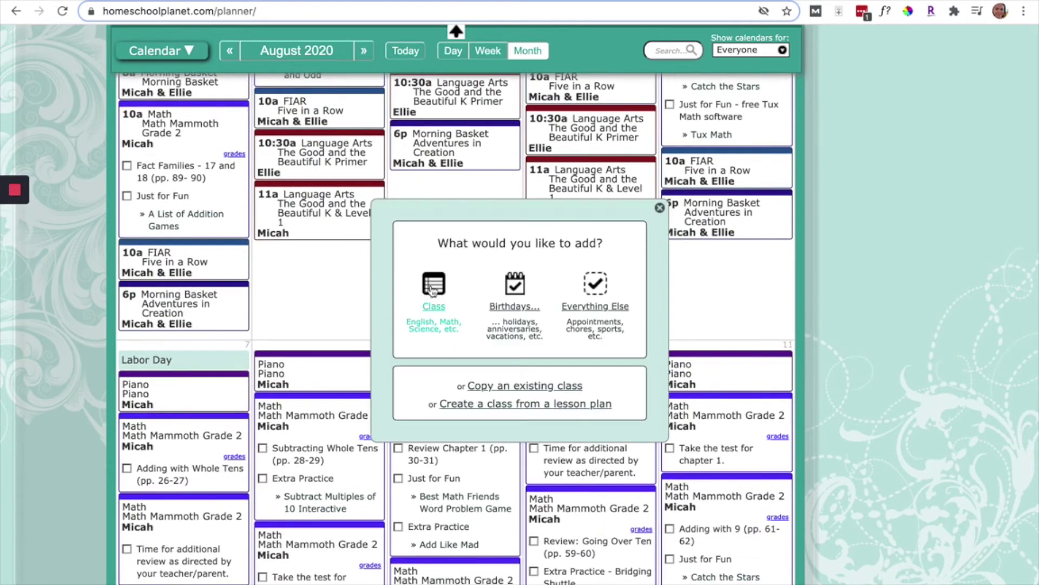
{"action": "left_click", "coordinate": [439, 301]}
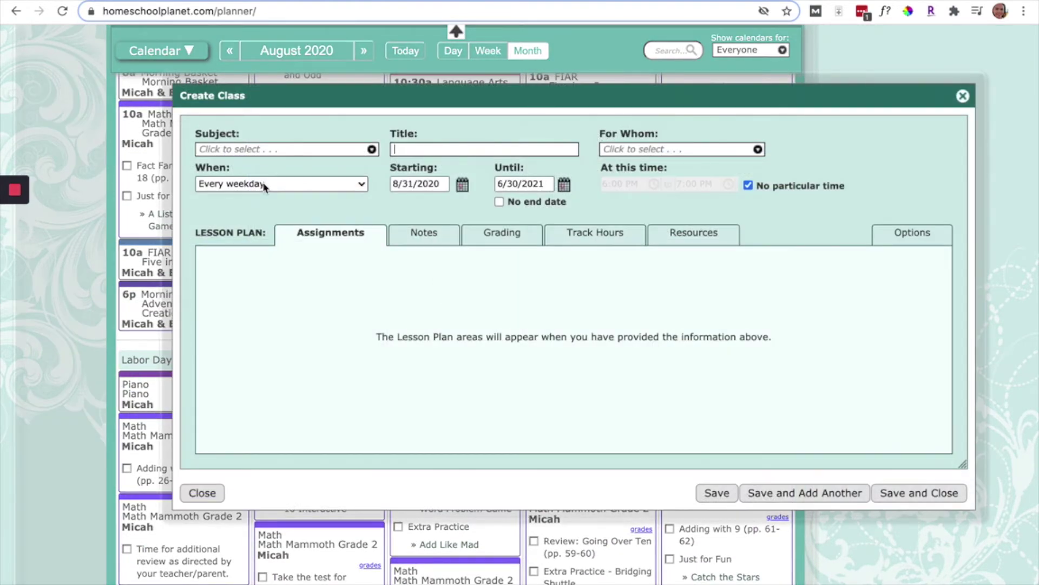
{"action": "left_click", "coordinate": [271, 150]}
{"action": "mouse_move", "coordinate": [256, 225]}
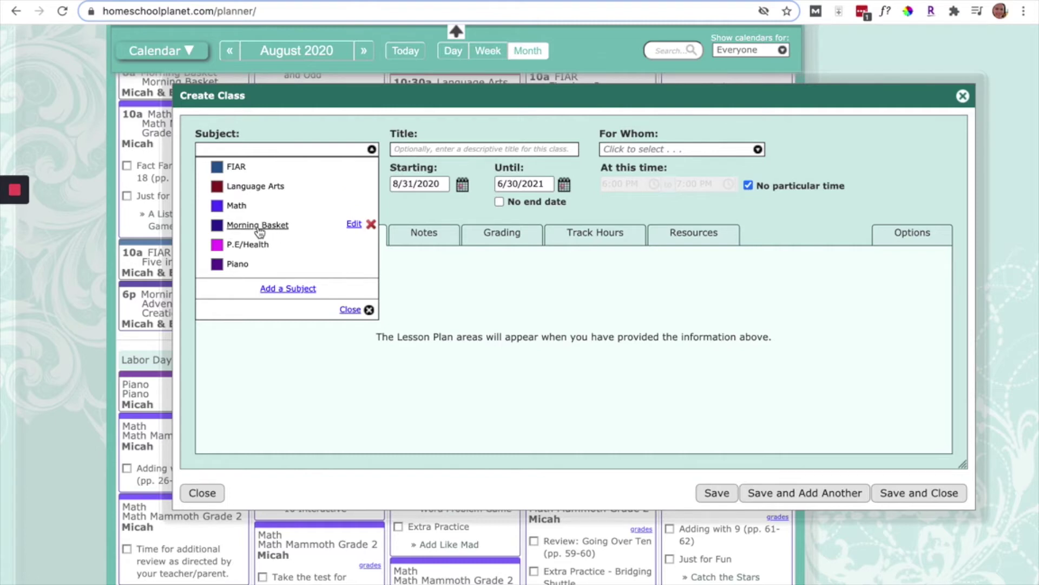
{"action": "left_click", "coordinate": [268, 227]}
{"action": "left_click", "coordinate": [473, 151]}
{"action": "type", "text": "Adventures in Creation"}
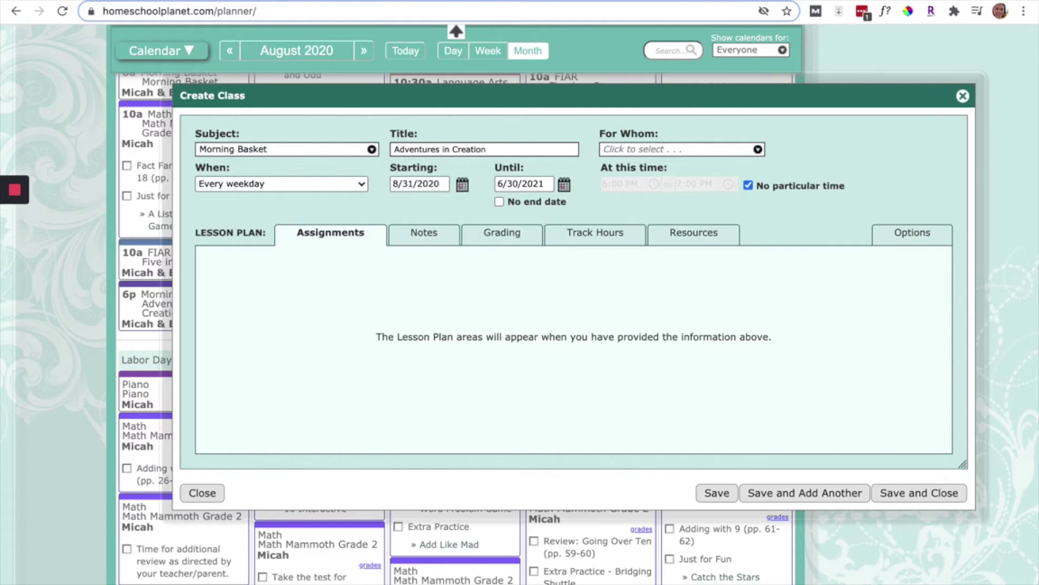
{"action": "left_click", "coordinate": [650, 151]}
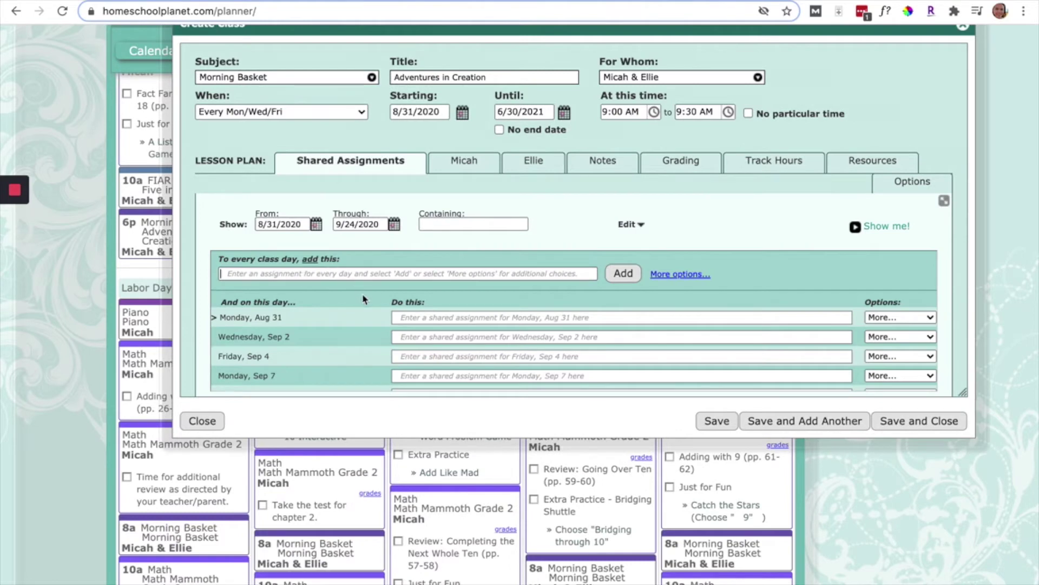
Add 'First Day of Creation (1)' to every class day and continue past the same-text warning.
{"action": "left_click", "coordinate": [372, 275]}
{"action": "type", "text": "First Day of Creation (1"}
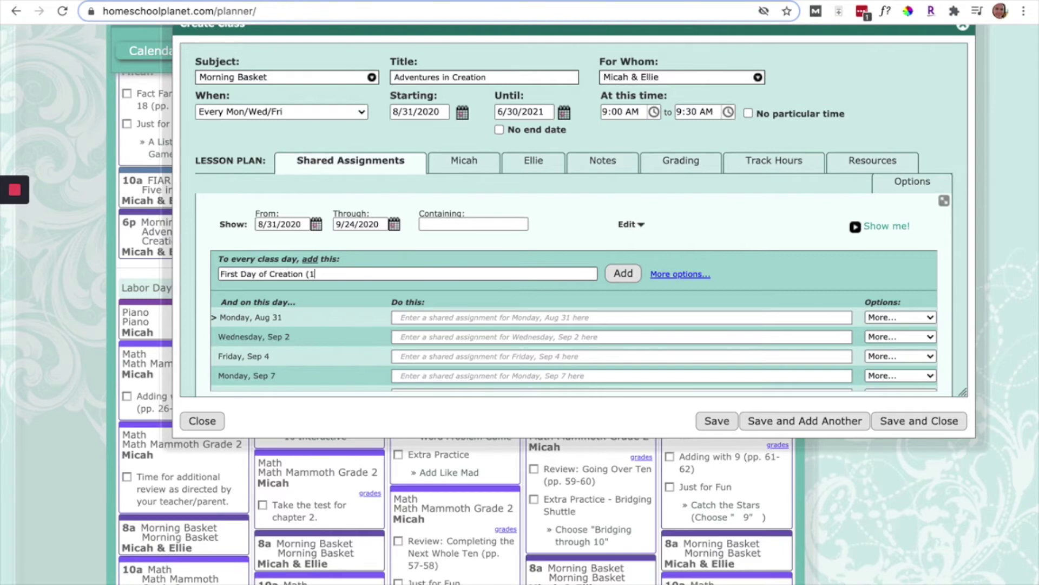
{"action": "left_click", "coordinate": [623, 274]}
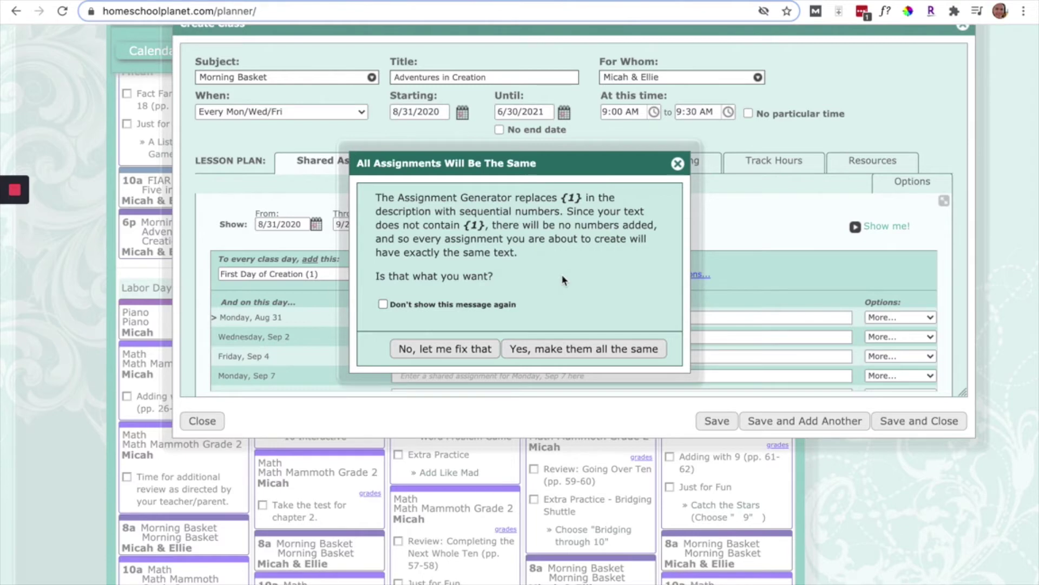
{"action": "left_click", "coordinate": [543, 348]}
Generate 'First Day of Creation' 1–3 by a set end date and add them to the calendar.
{"action": "left_click", "coordinate": [231, 280]}
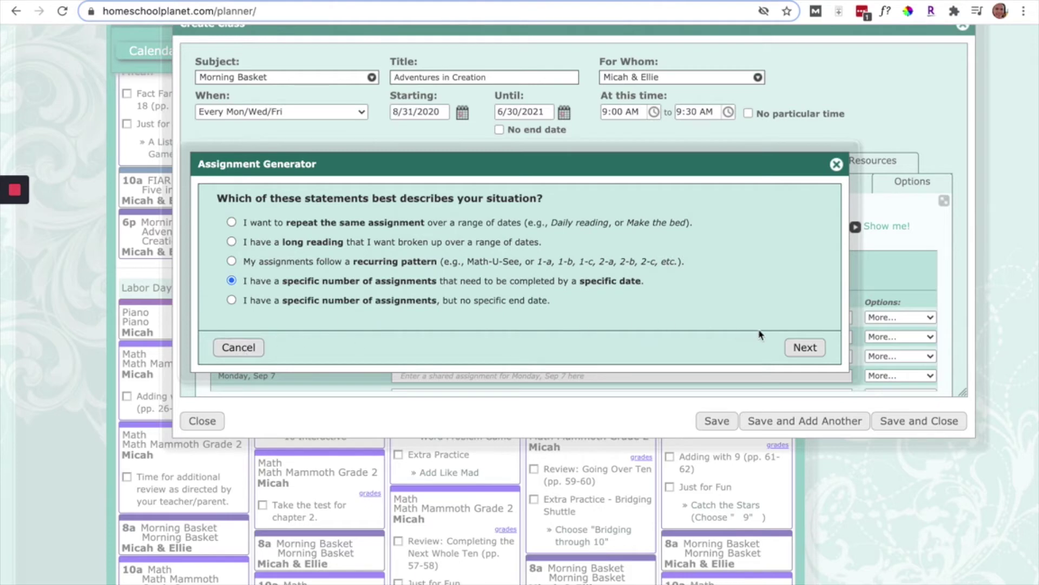
{"action": "left_click", "coordinate": [802, 347]}
{"action": "double_click", "coordinate": [293, 251]}
{"action": "type", "text": "F"}
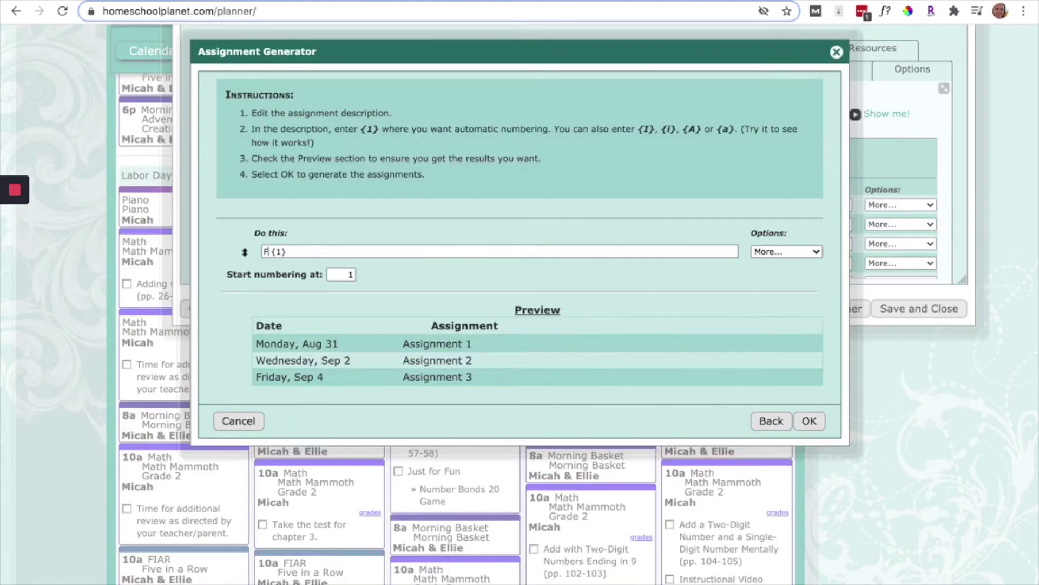
{"action": "type", "text": "irst Day"}
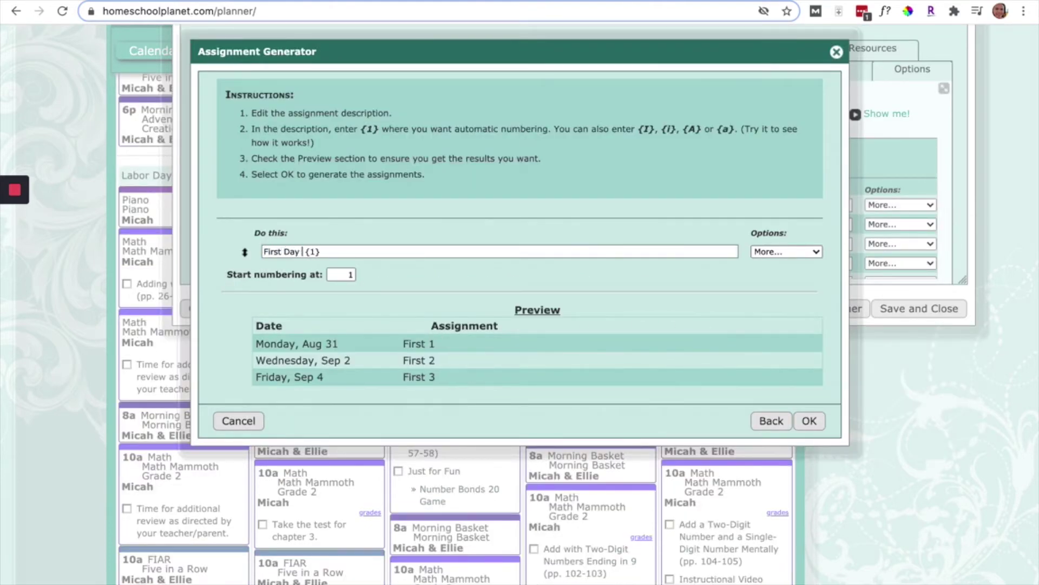
{"action": "type", "text": " of Creation"}
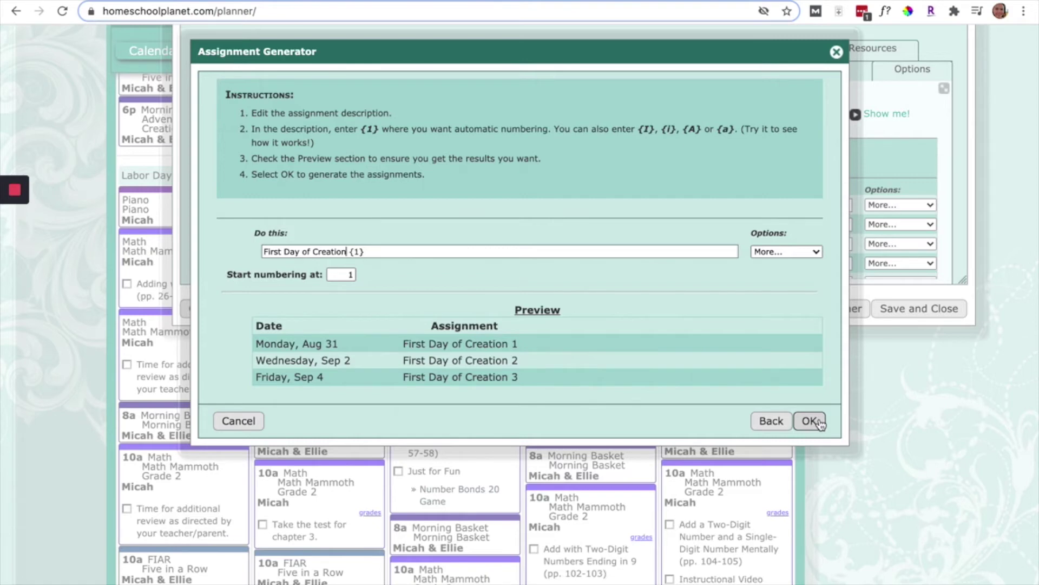
{"action": "left_click", "coordinate": [779, 253]}
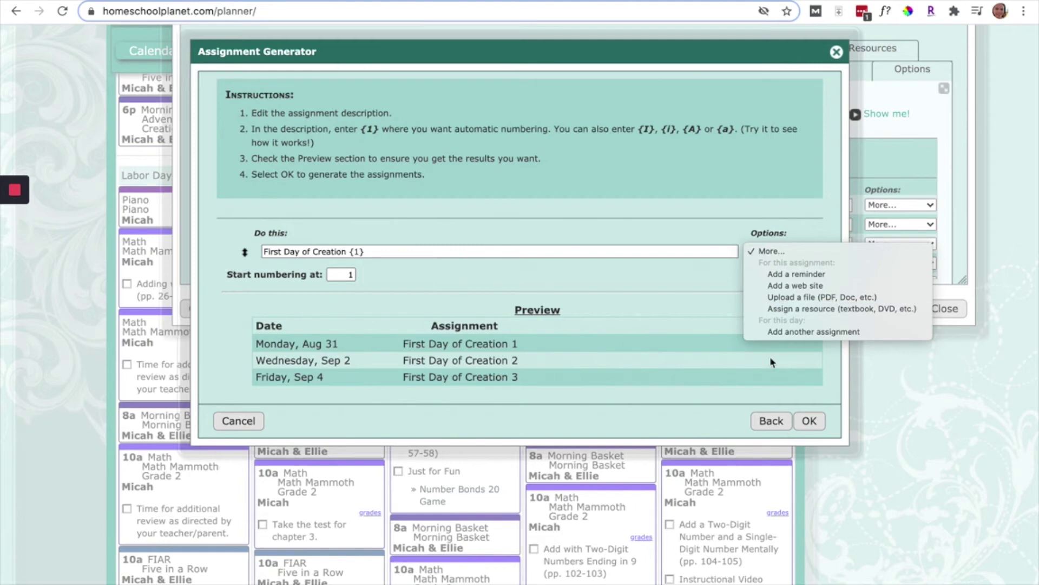
{"action": "left_click", "coordinate": [804, 427]}
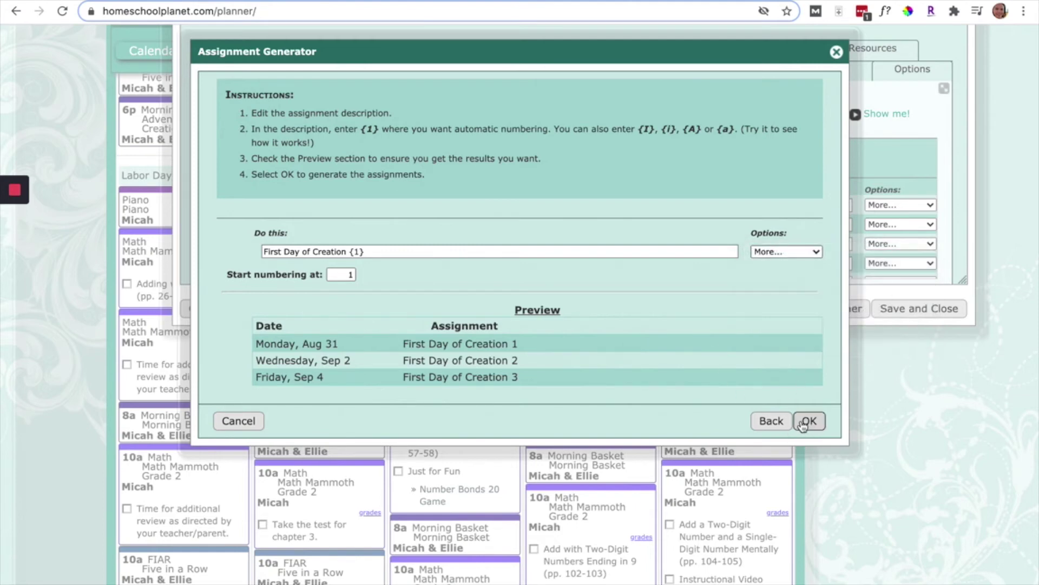
{"action": "left_click", "coordinate": [809, 422]}
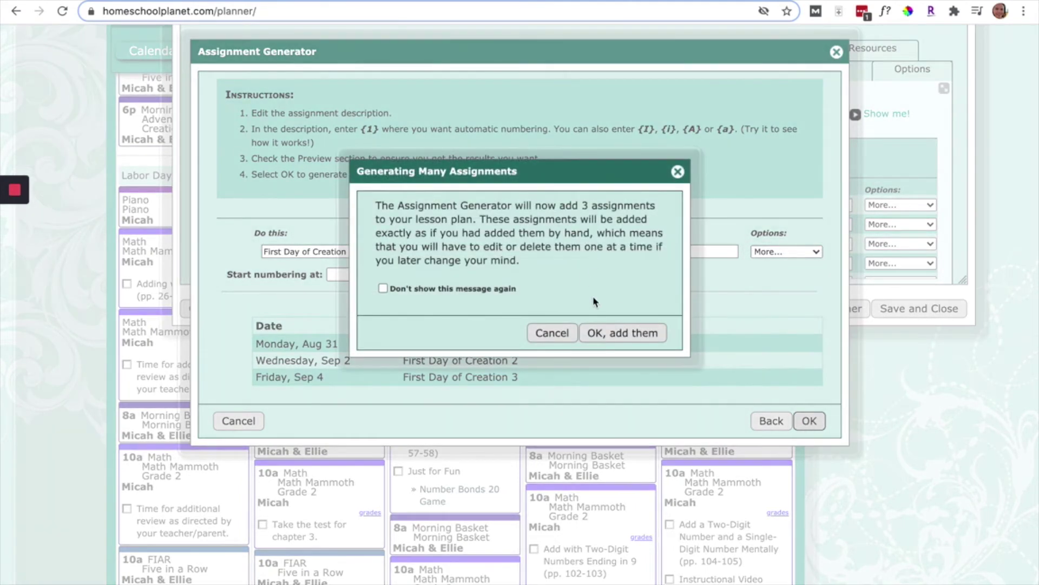
{"action": "left_click", "coordinate": [600, 333]}
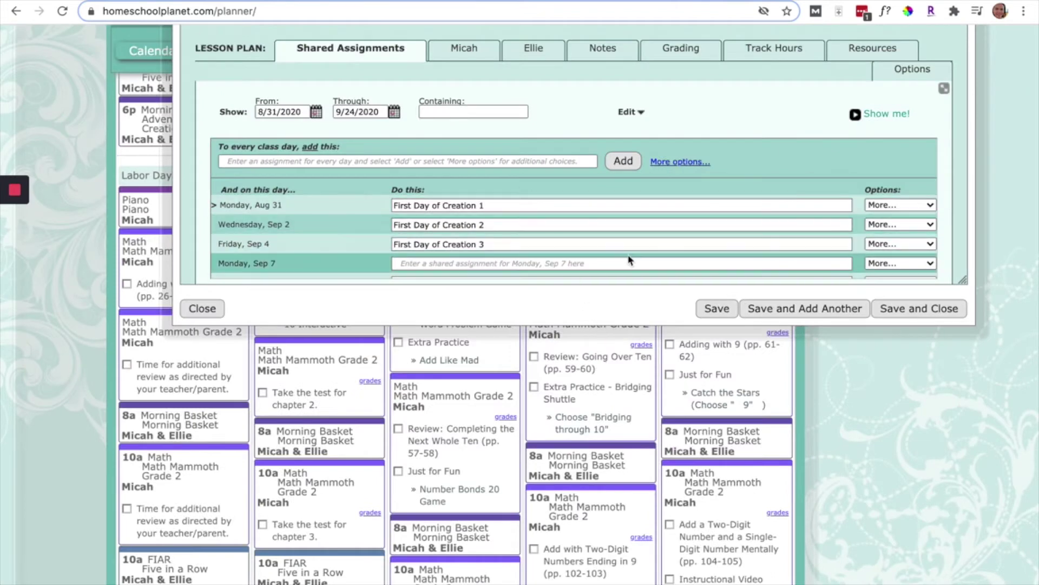
{"action": "scroll", "coordinate": [630, 259], "scroll_direction": "down", "scroll_amount": 1}
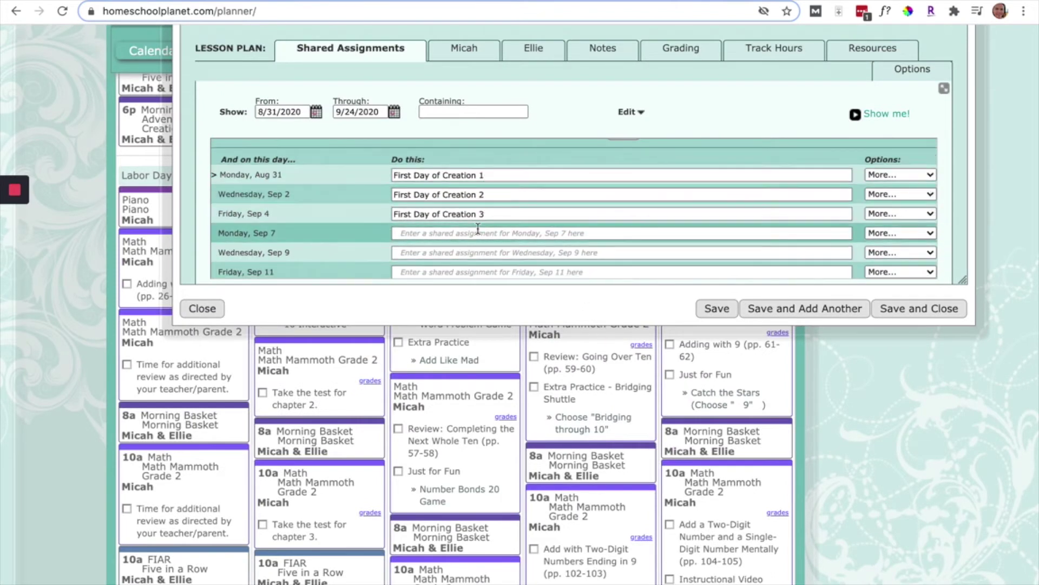
{"action": "scroll", "coordinate": [378, 187], "scroll_direction": "up", "scroll_amount": 2}
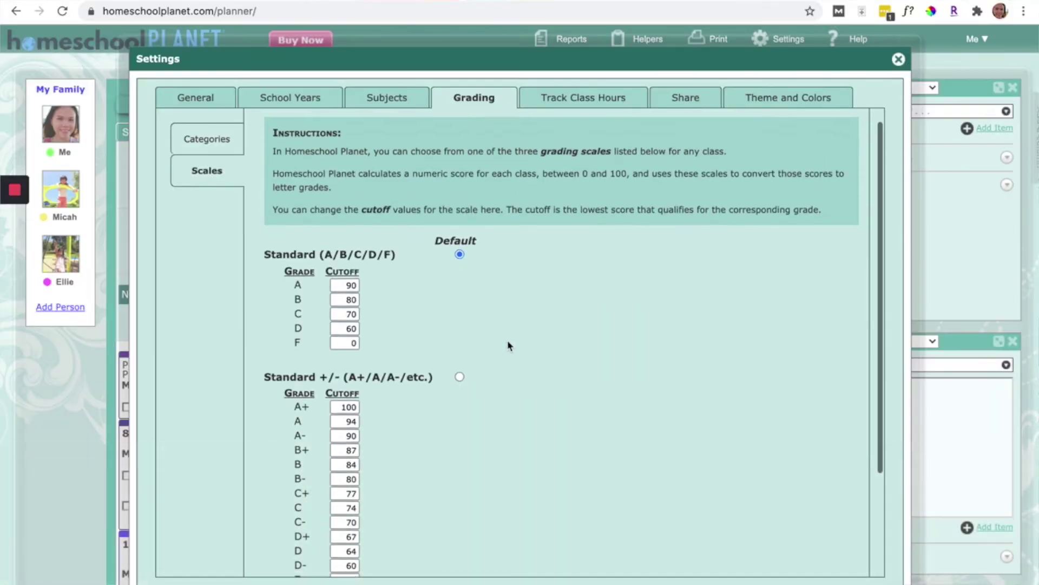
{"action": "scroll", "coordinate": [508, 347], "scroll_direction": "down", "scroll_amount": 3}
{"action": "scroll", "coordinate": [508, 347], "scroll_direction": "down", "scroll_amount": 1}
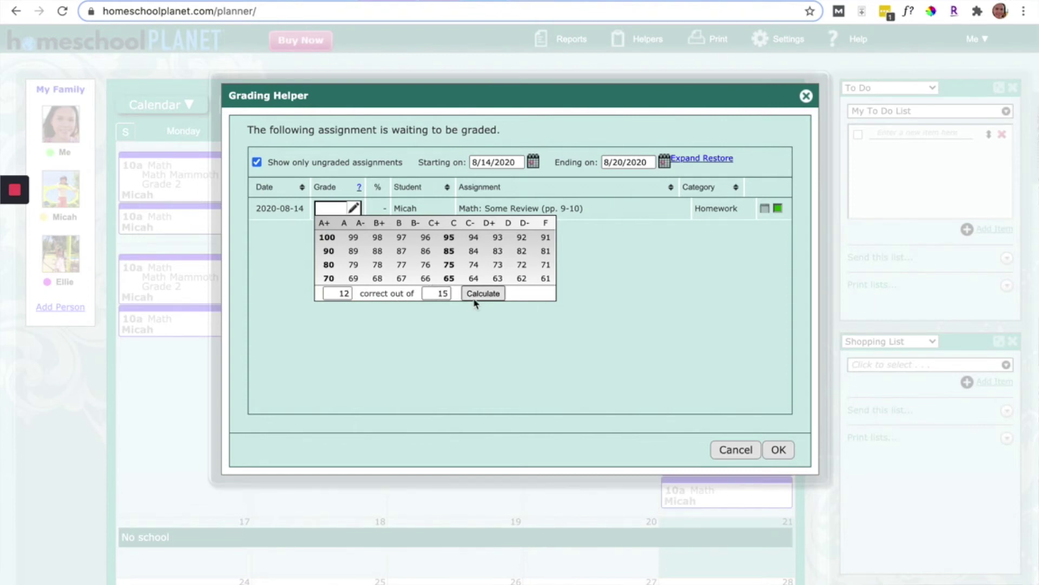
Check the grade for 12 of 15 correct, then delete the Homework grading category.
{"action": "left_click", "coordinate": [483, 294]}
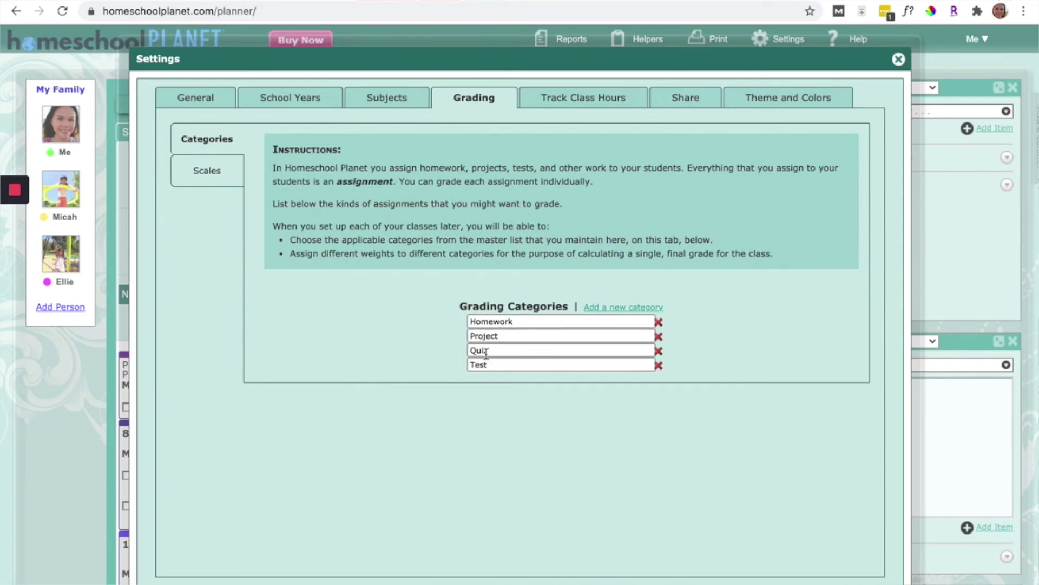
{"action": "left_click", "coordinate": [658, 322]}
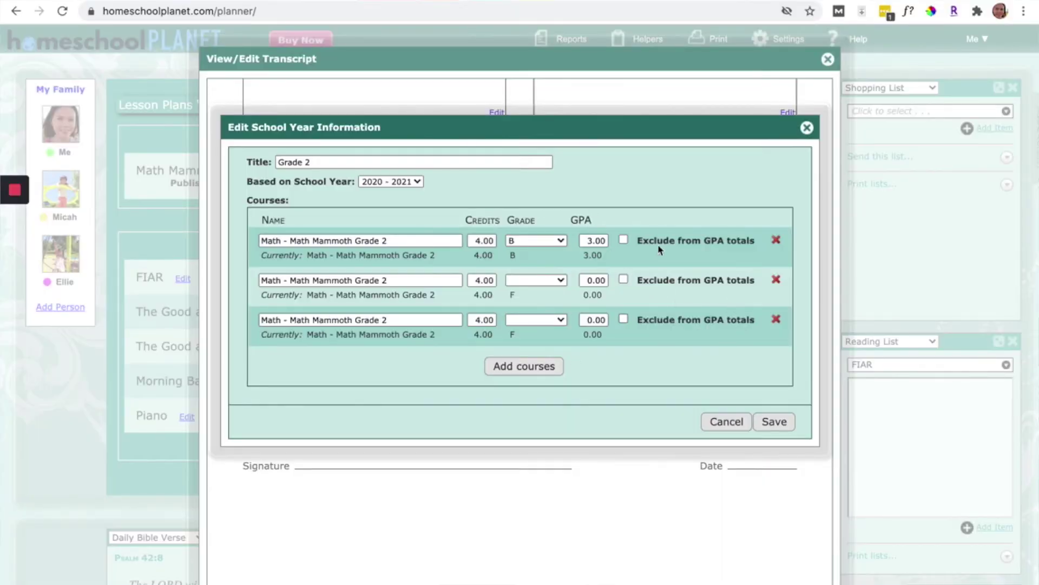
Save the Grade 2 transcript's course grades in Edit School Year Information.
{"action": "left_click", "coordinate": [771, 424]}
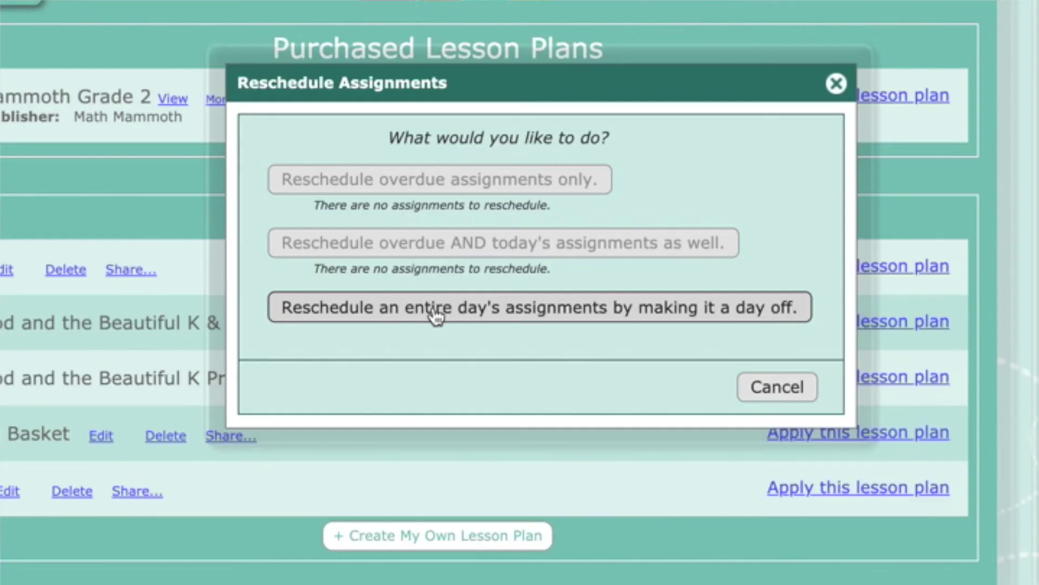
Choose to reschedule an entire day's assignments by making that day a day off.
{"action": "left_click", "coordinate": [435, 309]}
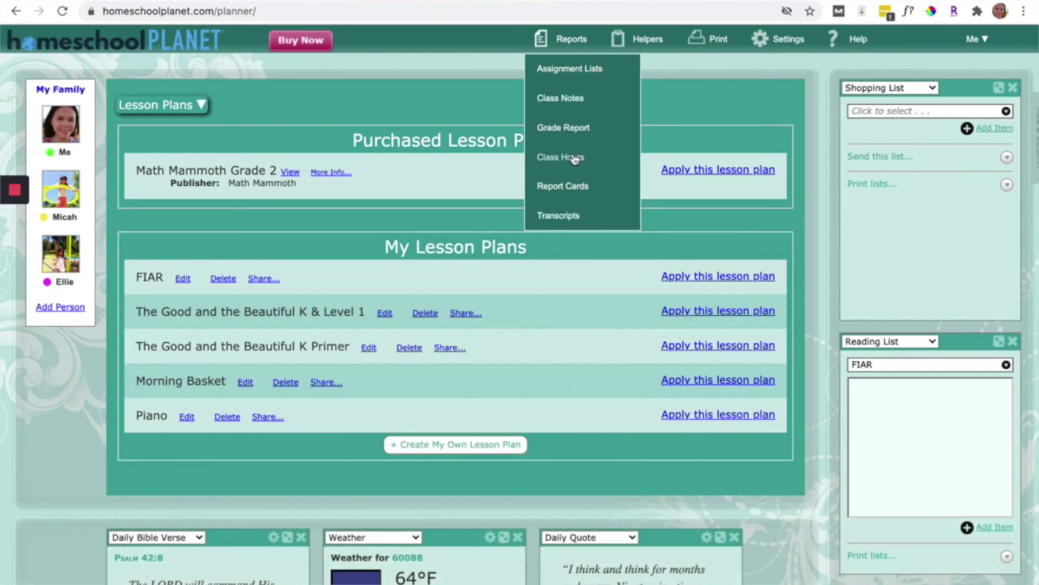
View the class hours report, then create a 2020 - 2021 report card for Micah.
{"action": "left_click", "coordinate": [575, 160]}
{"action": "left_click", "coordinate": [571, 188]}
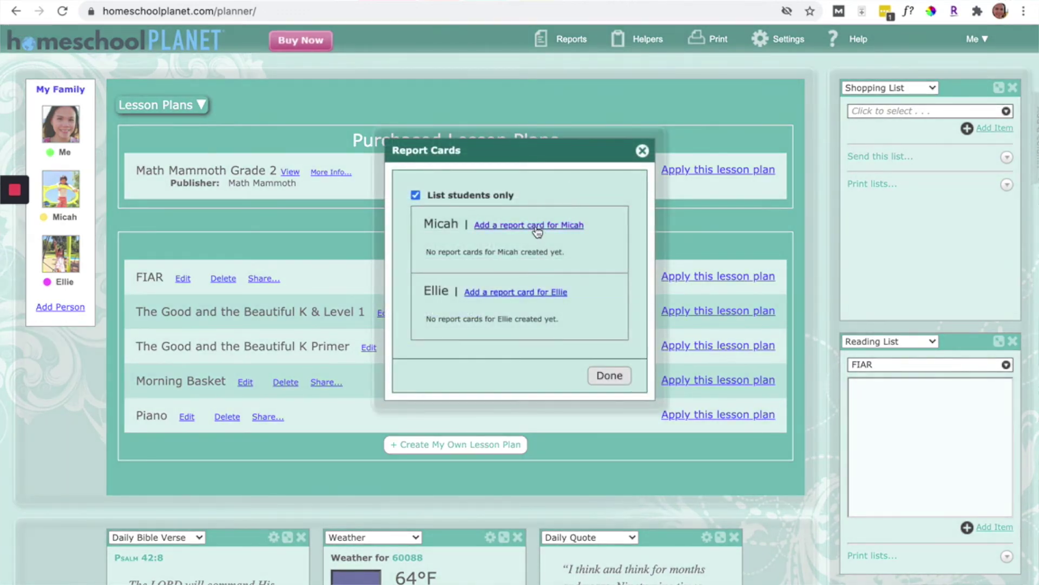
{"action": "left_click", "coordinate": [537, 231]}
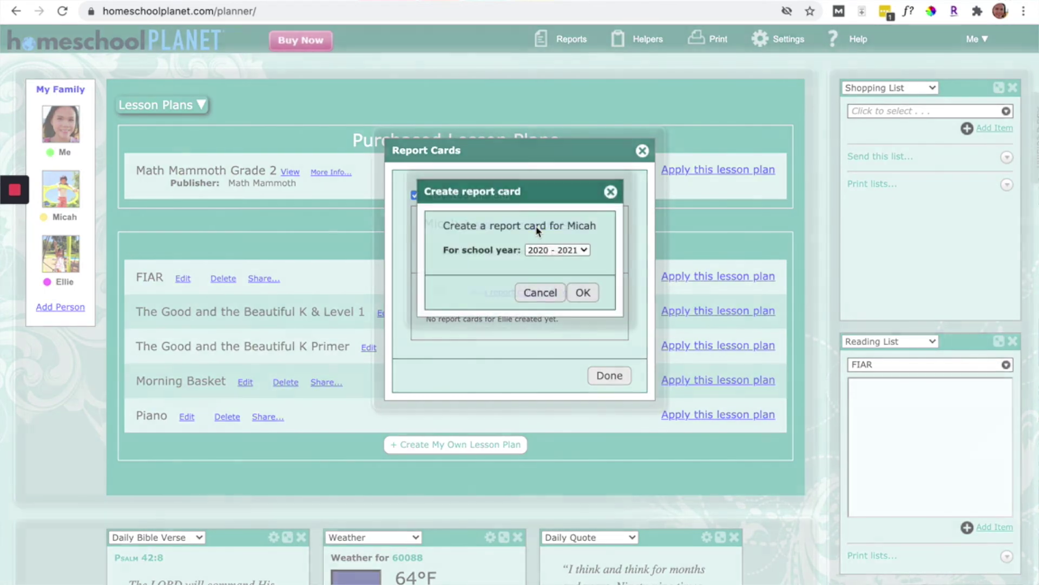
{"action": "left_click", "coordinate": [578, 294]}
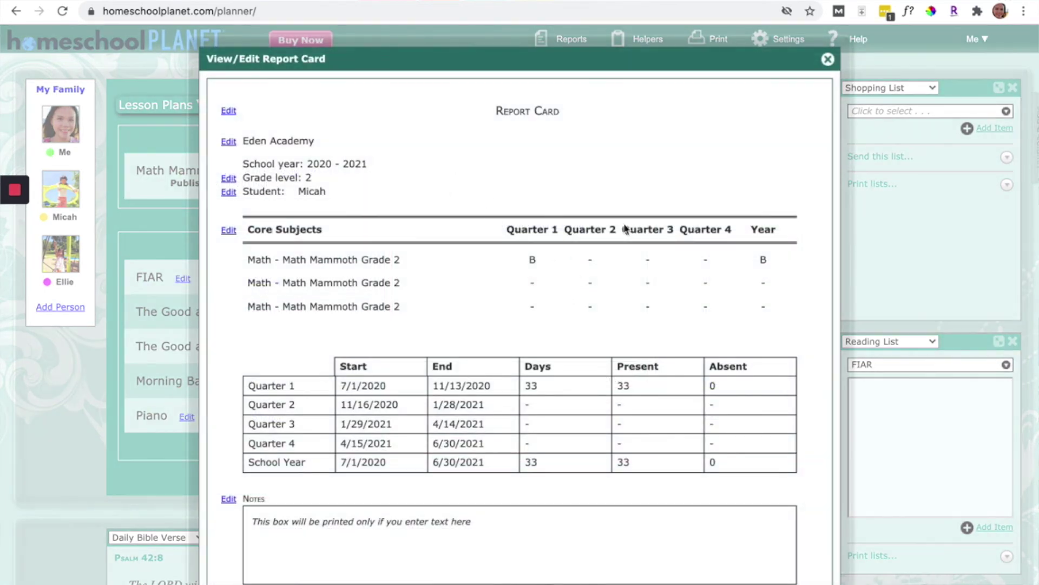
{"action": "scroll", "coordinate": [475, 325], "scroll_direction": "down", "scroll_amount": 1}
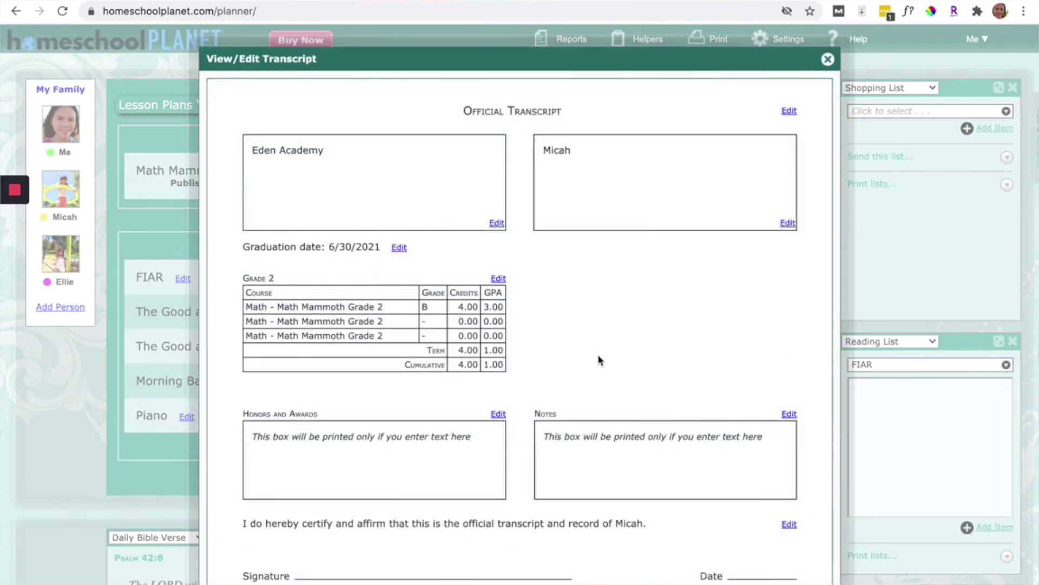
{"action": "scroll", "coordinate": [598, 360], "scroll_direction": "down", "scroll_amount": 3}
{"action": "scroll", "coordinate": [598, 360], "scroll_direction": "up", "scroll_amount": 3}
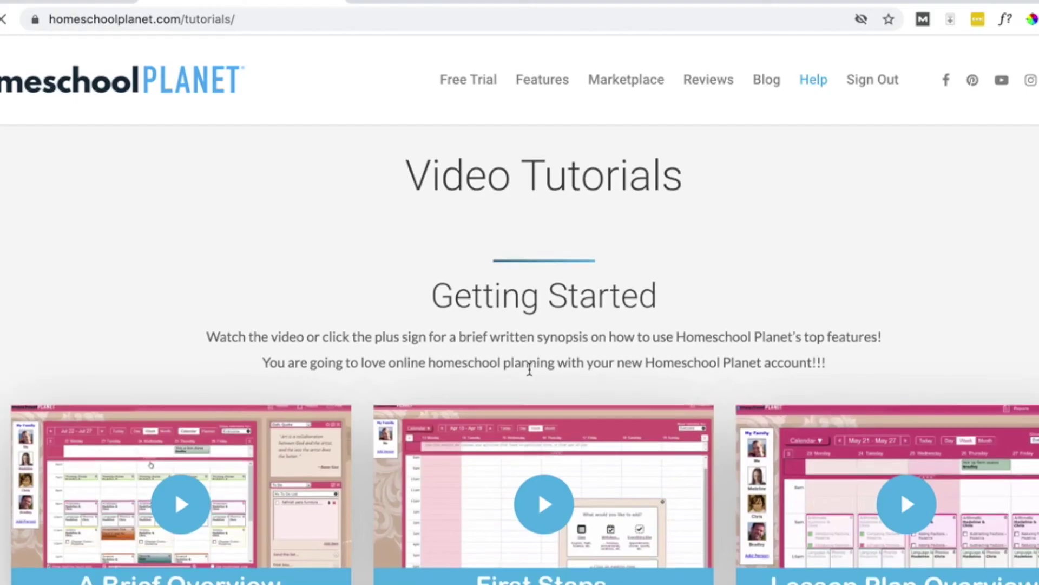
{"action": "scroll", "coordinate": [529, 369], "scroll_direction": "down", "scroll_amount": 3}
{"action": "scroll", "coordinate": [529, 370], "scroll_direction": "down", "scroll_amount": 3}
{"action": "scroll", "coordinate": [531, 375], "scroll_direction": "up", "scroll_amount": 1}
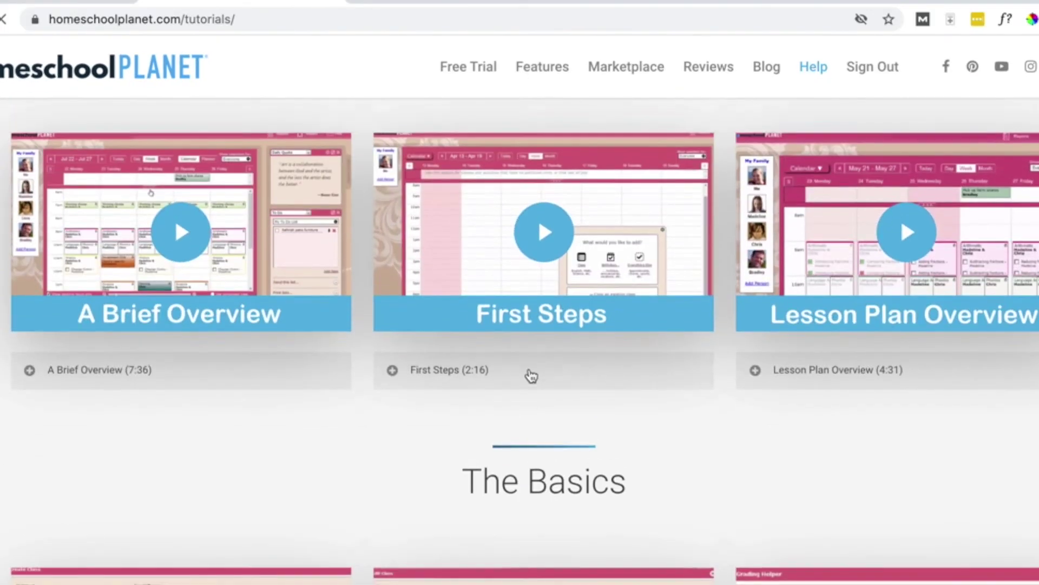
{"action": "scroll", "coordinate": [530, 374], "scroll_direction": "down", "scroll_amount": 3}
{"action": "scroll", "coordinate": [530, 374], "scroll_direction": "down", "scroll_amount": 3}
{"action": "scroll", "coordinate": [531, 372], "scroll_direction": "down", "scroll_amount": 3}
{"action": "scroll", "coordinate": [530, 370], "scroll_direction": "down", "scroll_amount": 1}
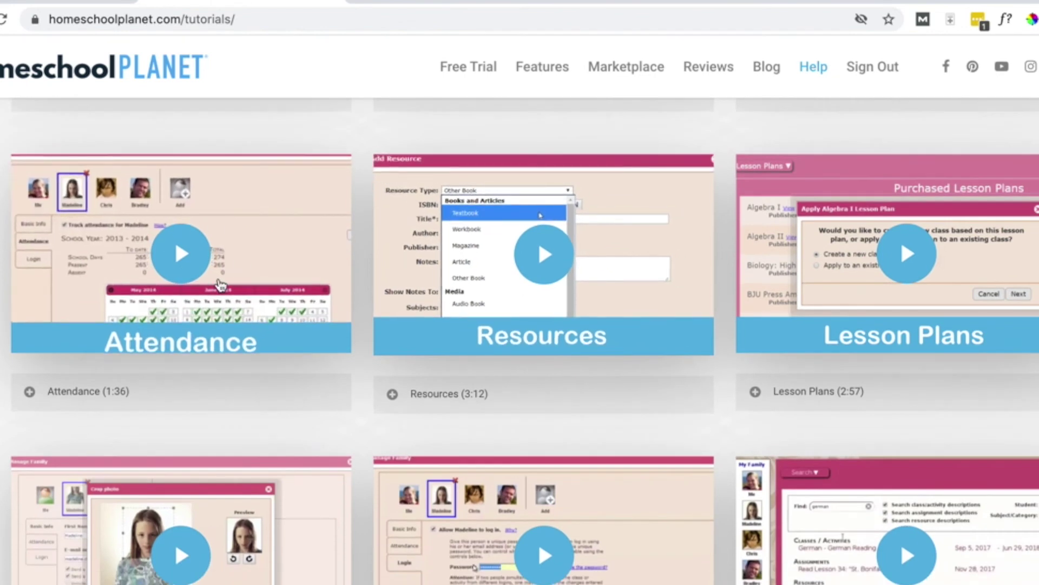
{"action": "scroll", "coordinate": [893, 255], "scroll_direction": "down", "scroll_amount": 3}
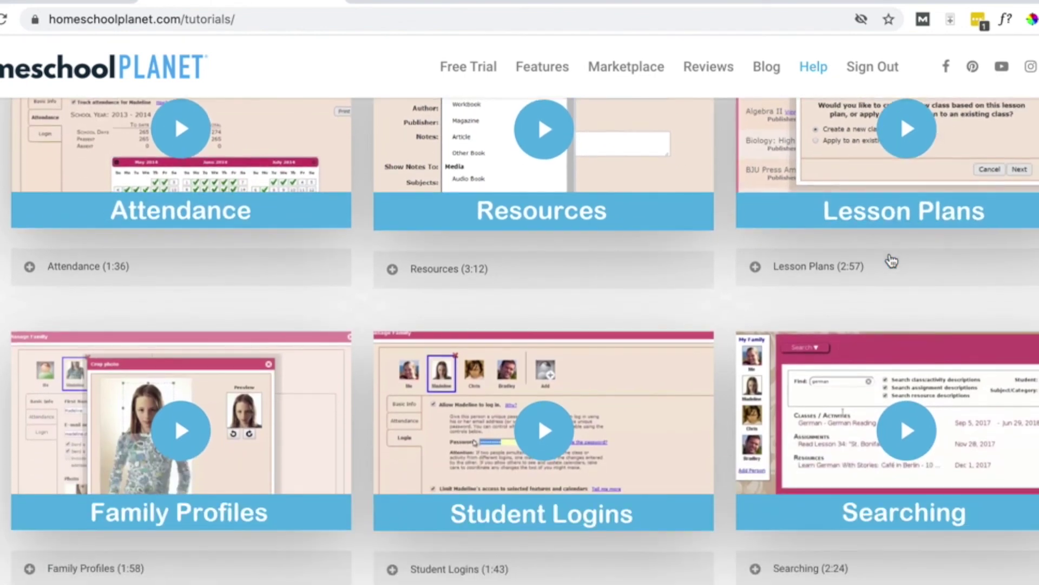
{"action": "scroll", "coordinate": [689, 359], "scroll_direction": "down", "scroll_amount": 2}
{"action": "scroll", "coordinate": [690, 360], "scroll_direction": "down", "scroll_amount": 5}
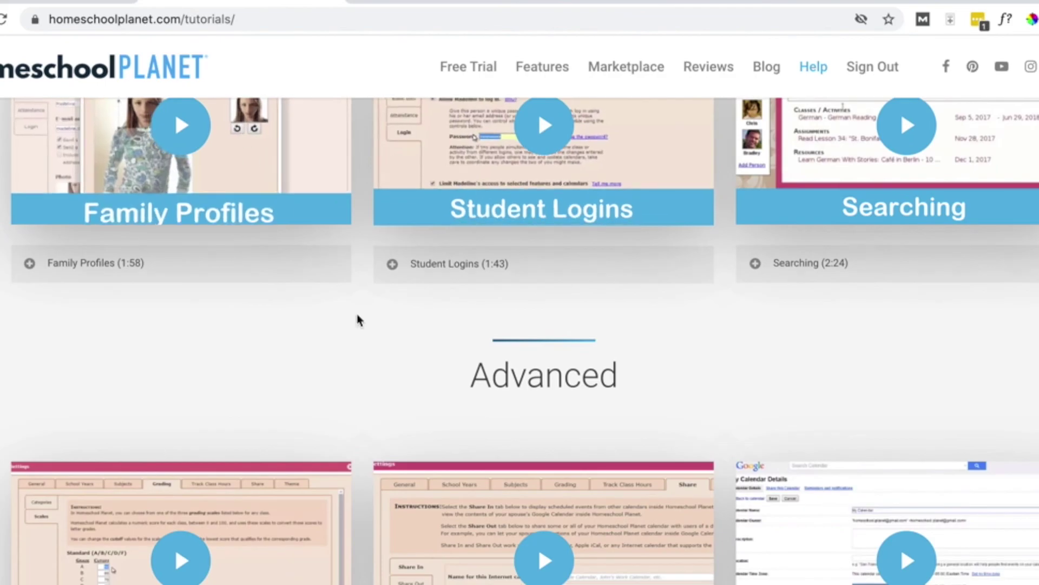